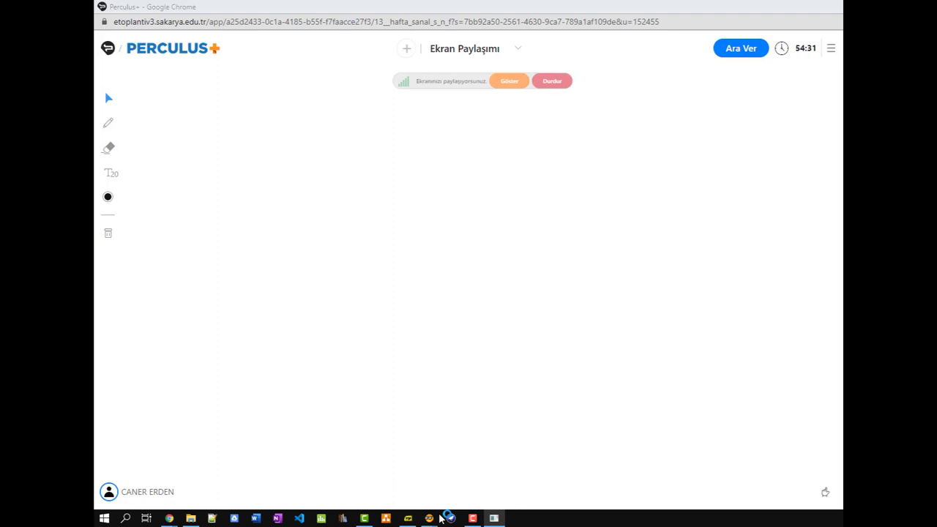
- Search the computer's installed applications for "orange"
left_click(104, 518)
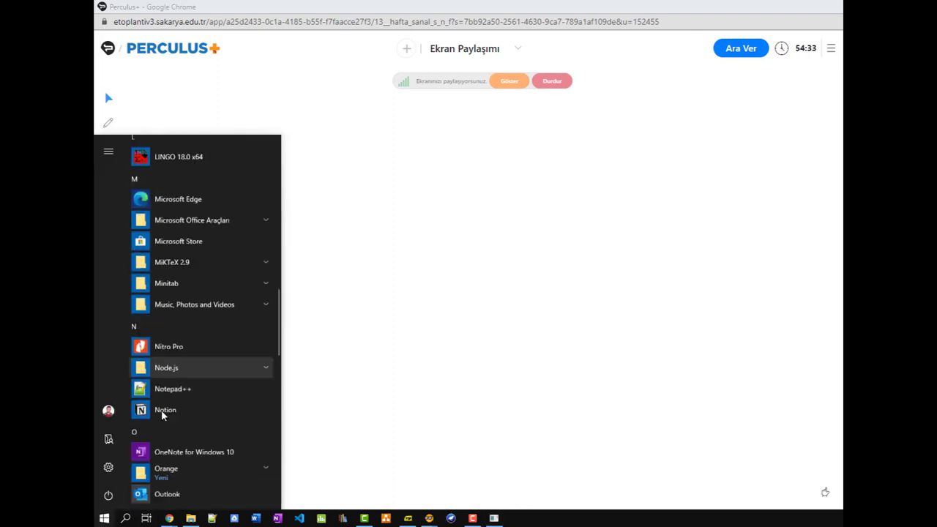
scroll(162, 415, "down", 8)
scroll(163, 415, "up", 6)
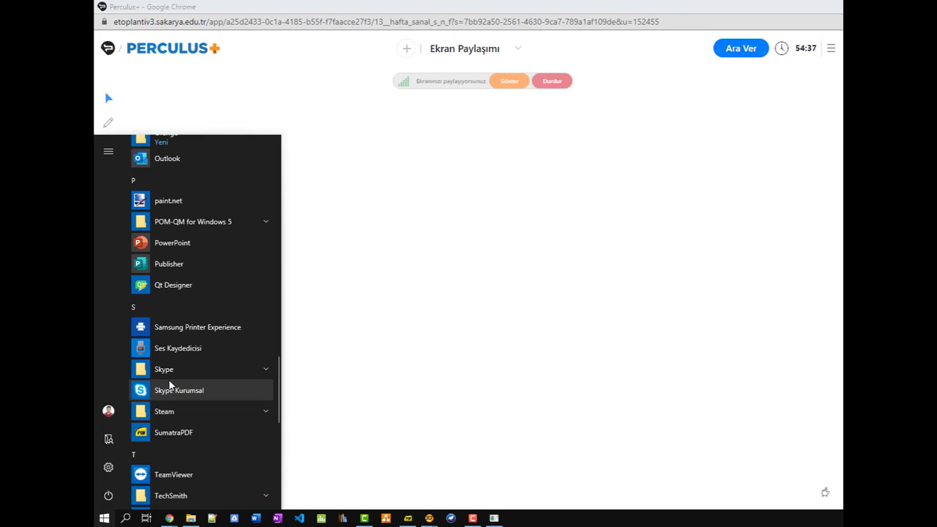
scroll(186, 380, "down", 3)
left_click(124, 516)
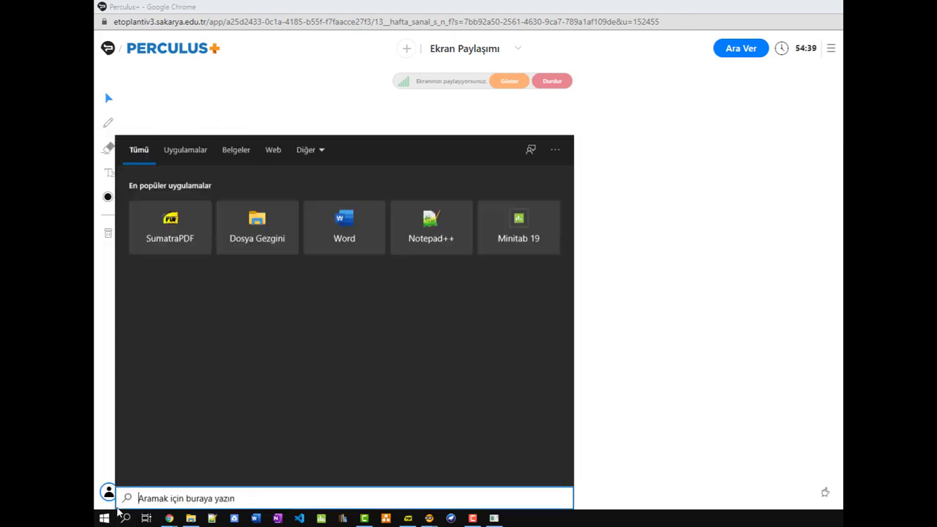
type("orange")
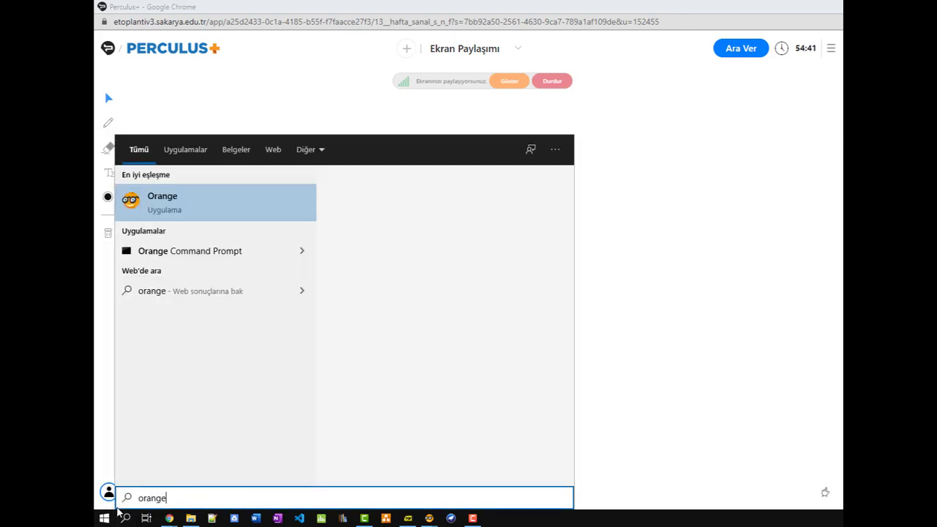
left_click(684, 265)
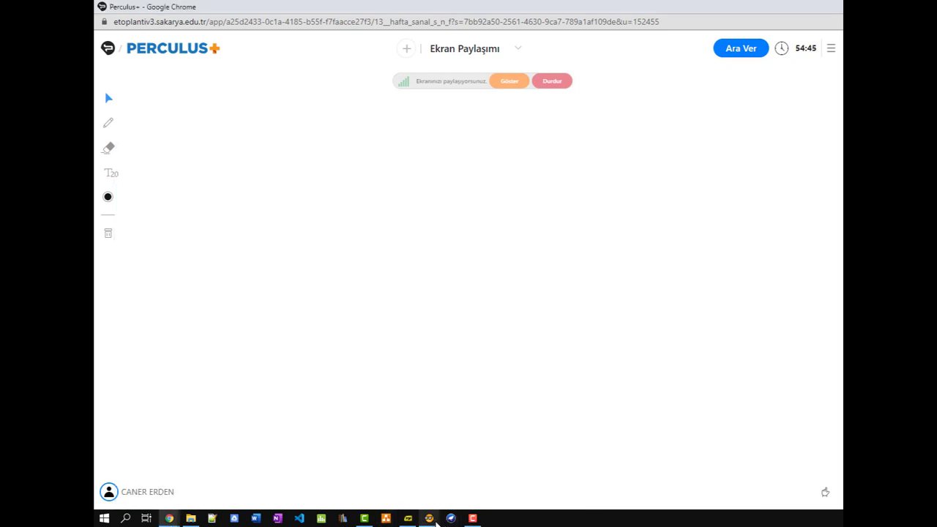
- Switch to Orange and start a new workflow from its welcome window
mouse_move(435, 521)
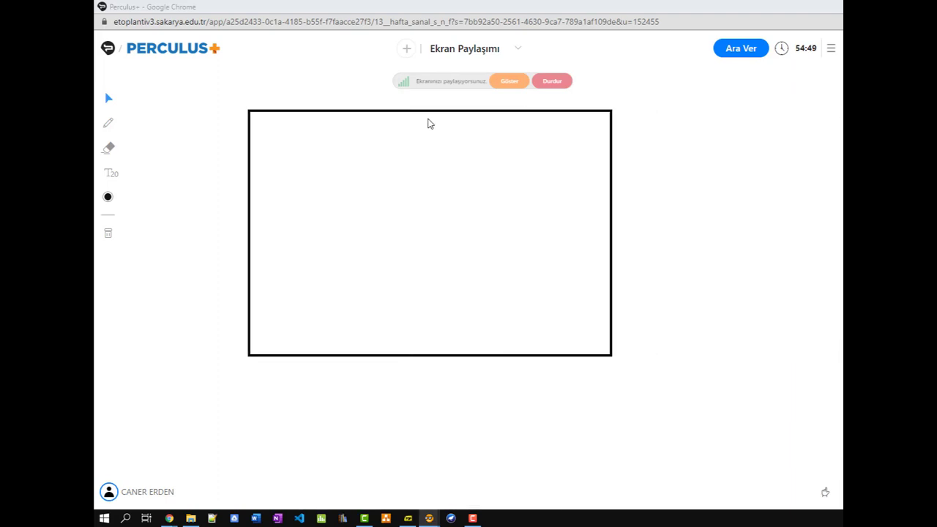
left_click_drag(431, 124, 407, 198)
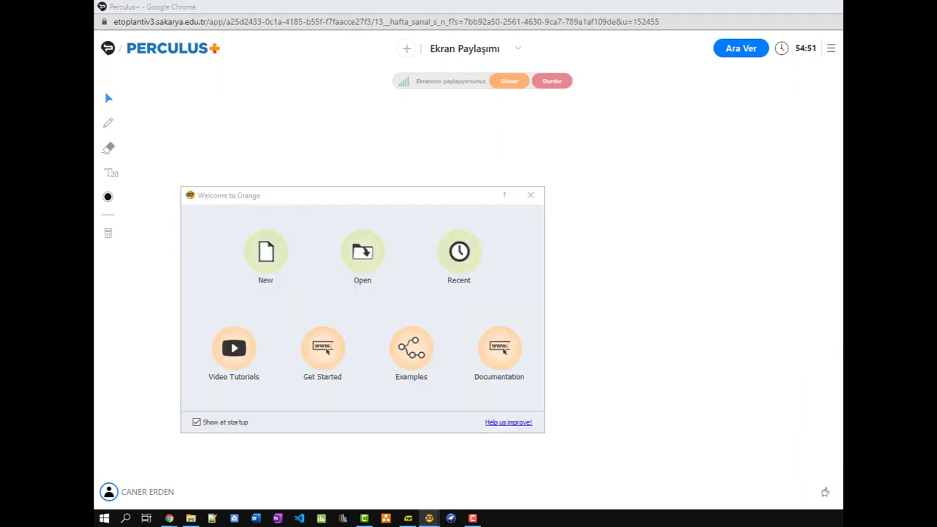
left_click_drag(425, 196, 562, 214)
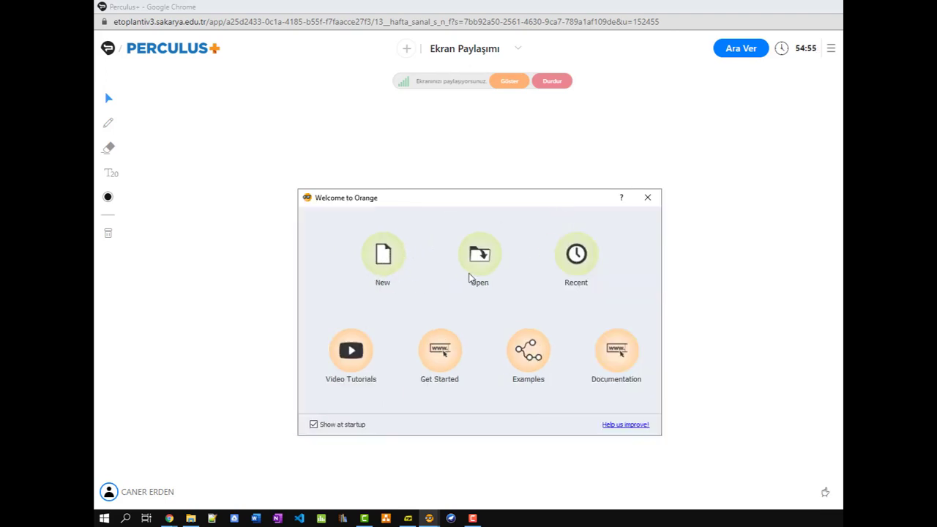
left_click(387, 269)
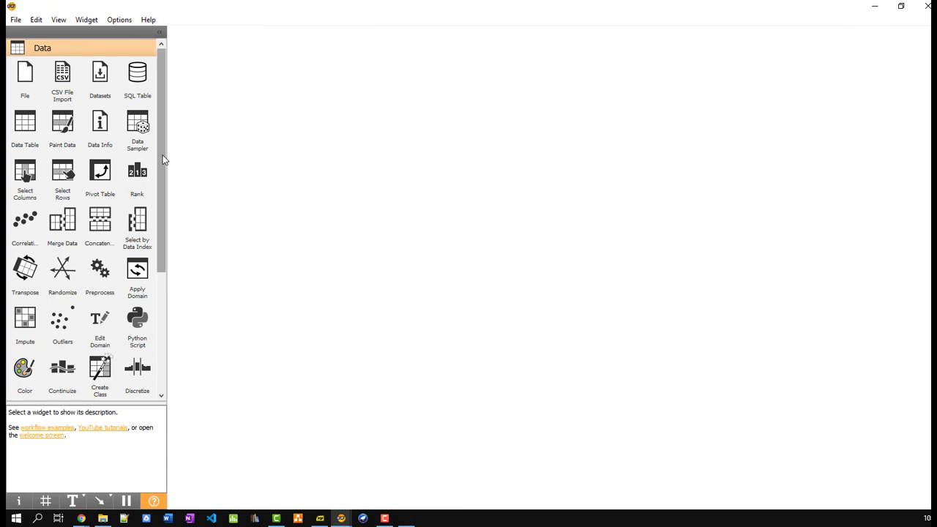
scroll(62, 187, "down", 2)
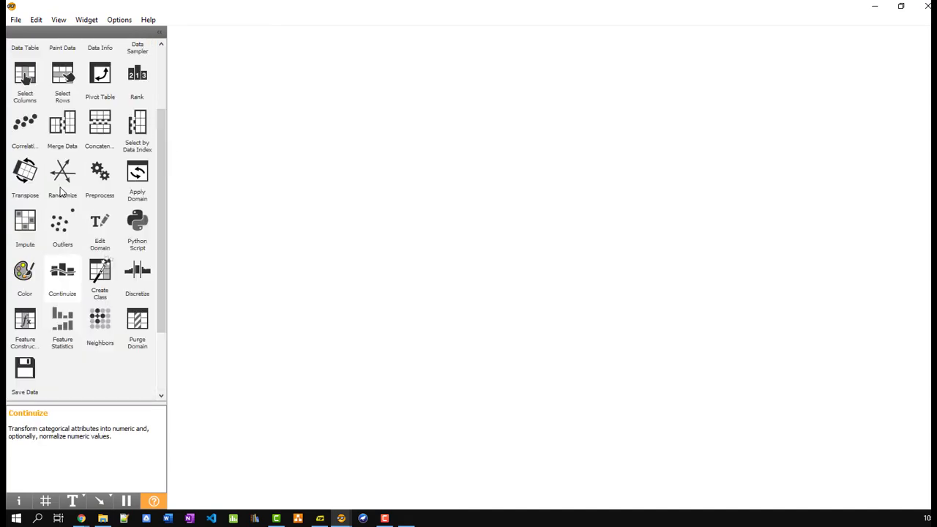
scroll(61, 190, "up", 2)
scroll(63, 241, "down", 4)
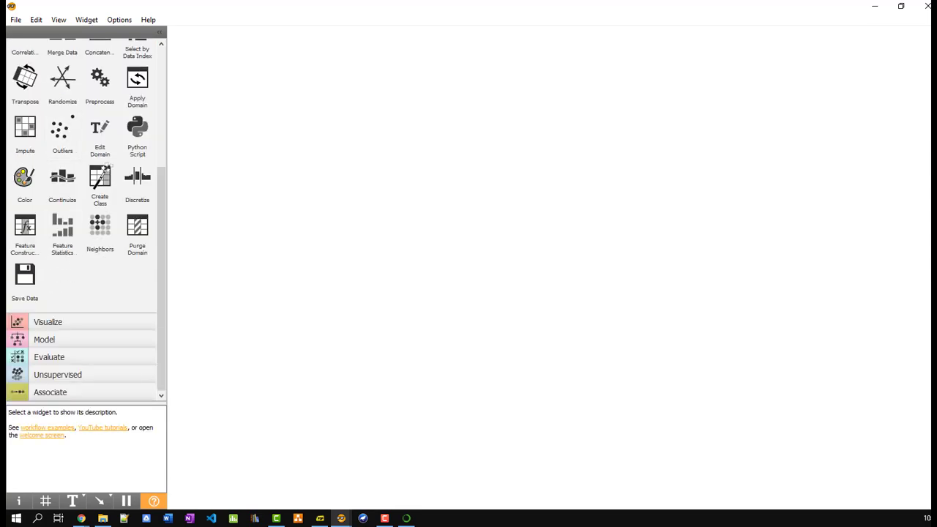
- Switch to Anaconda Navigator and quit it, confirming the exit
left_click(406, 519)
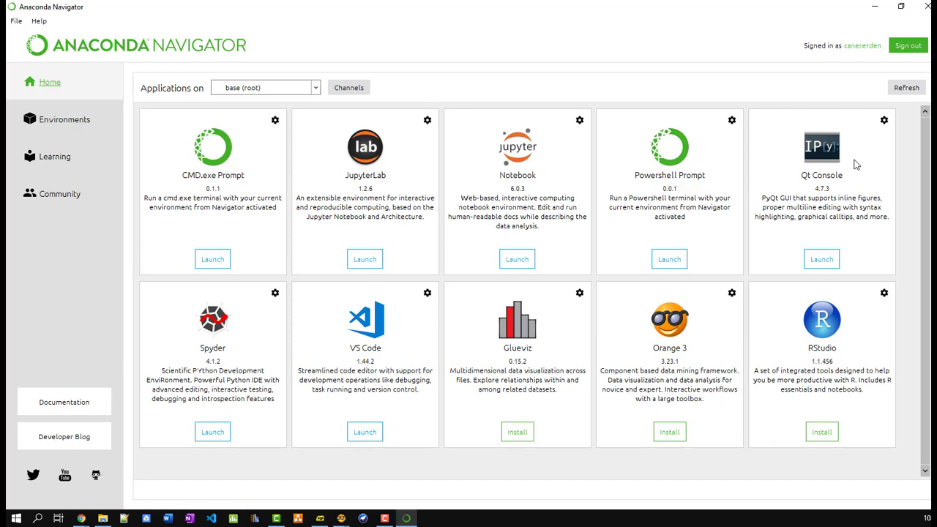
left_click(927, 6)
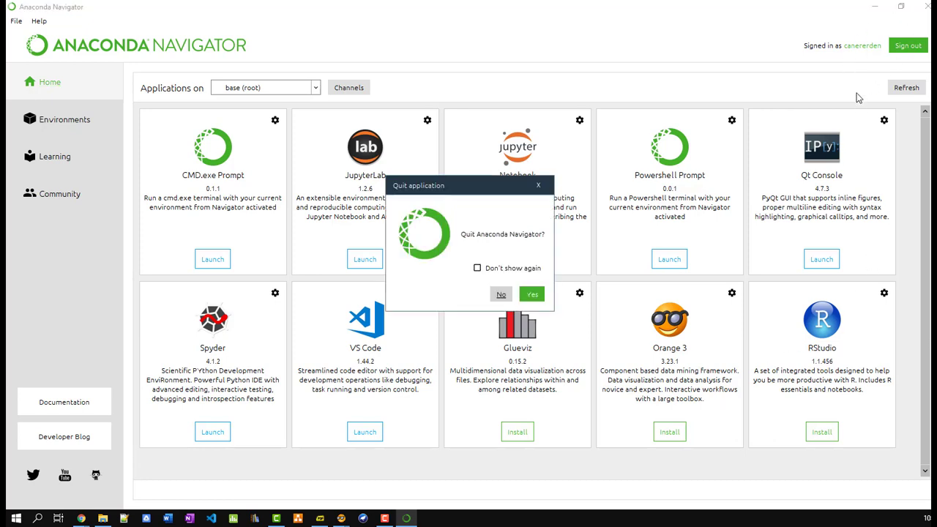
left_click(531, 297)
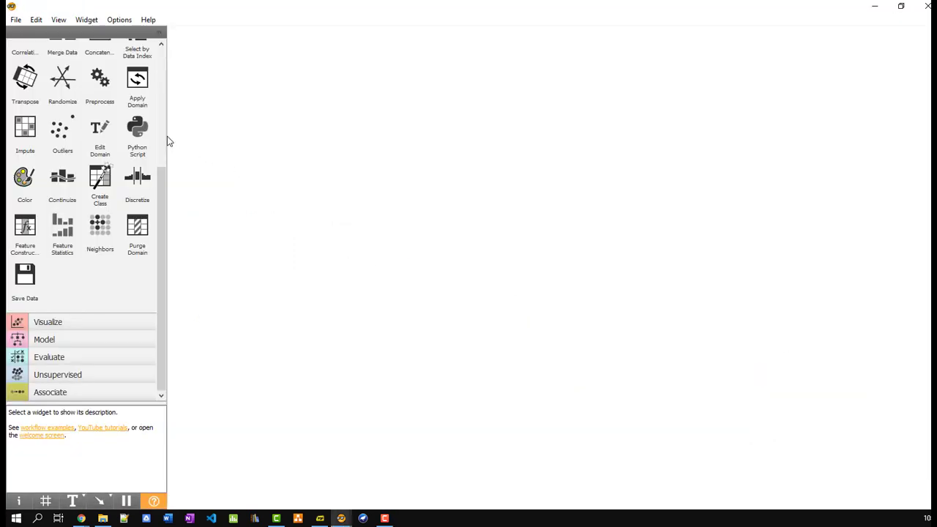
- Expand the Visualize, Model, Evaluate, Unsupervised and Associate widget categories and look through their widgets
mouse_move(164, 251)
left_mouse_down()
mouse_move(174, 122)
mouse_move(167, 266)
left_mouse_up()
left_click(118, 320)
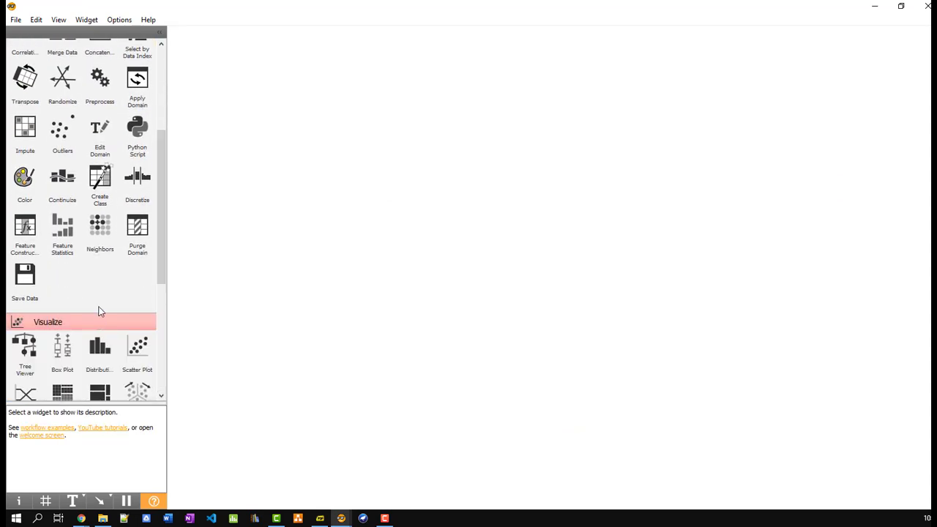
left_click(76, 337)
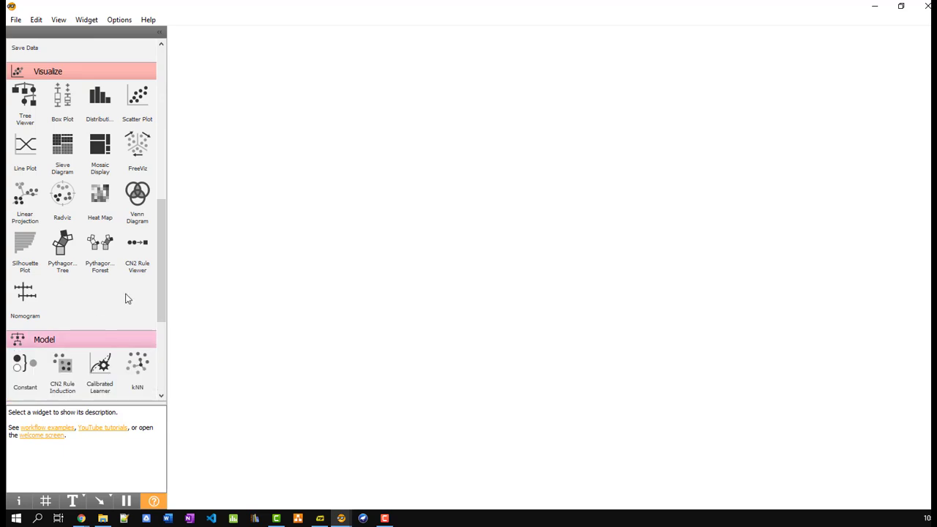
left_click(113, 354)
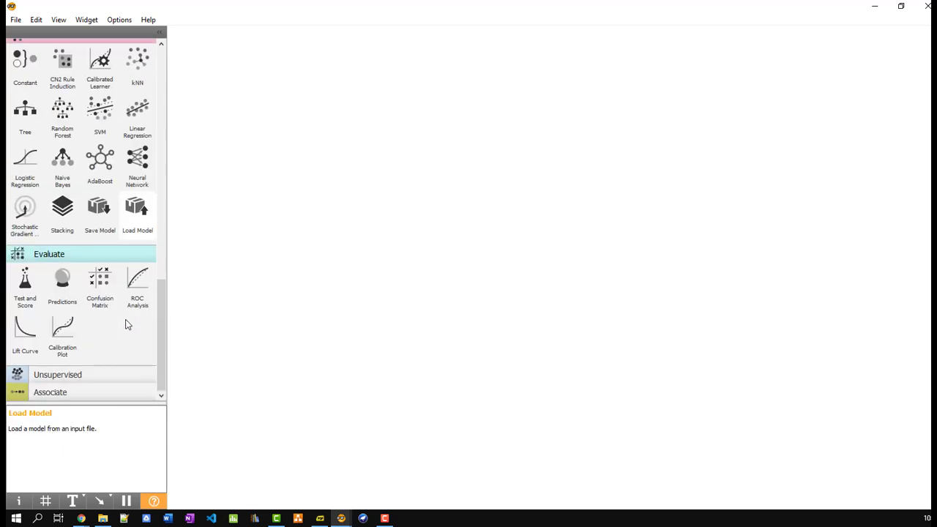
left_click(93, 374)
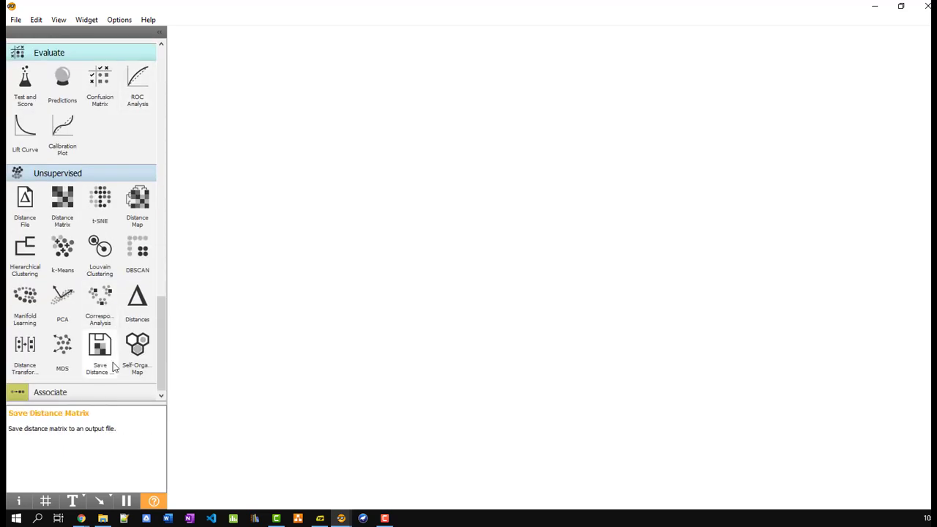
left_click(112, 398)
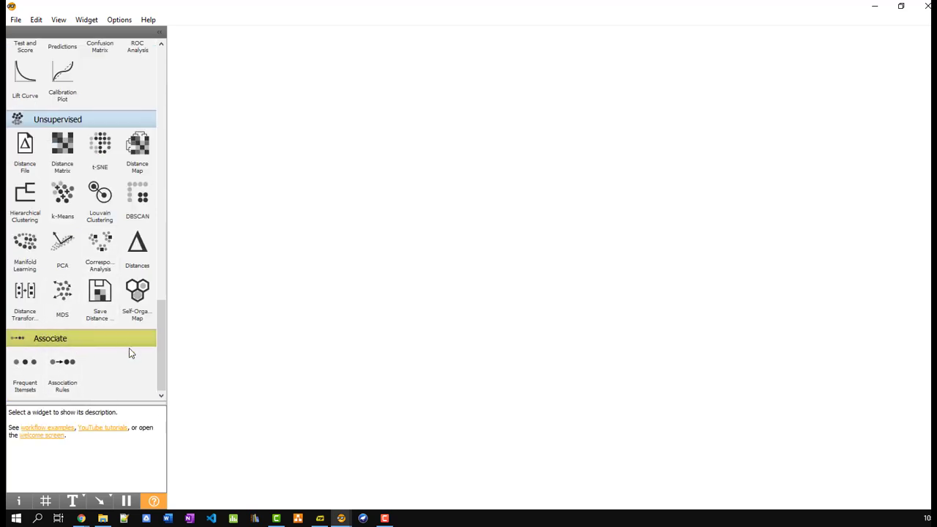
left_click_drag(164, 356, 112, 45)
- Open the Add-ons manager to check the available add-ons and close it again
left_click(117, 19)
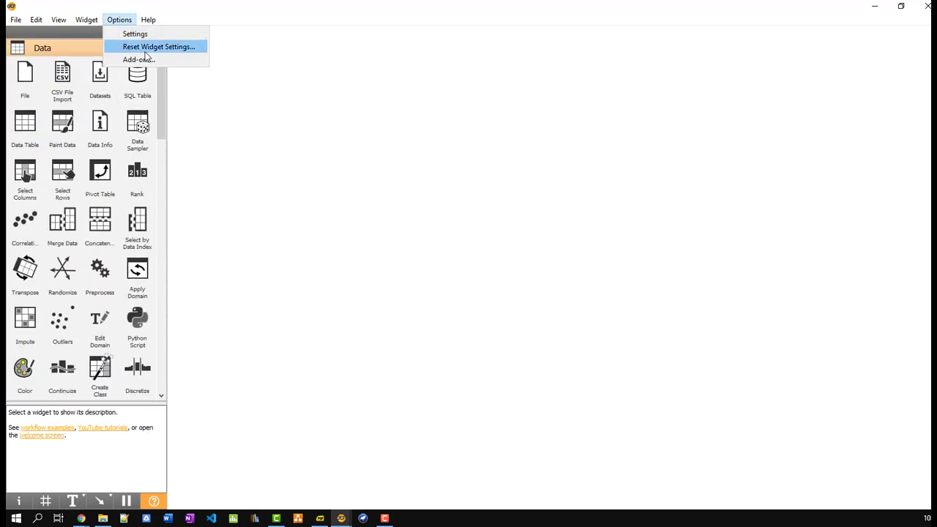
left_click(138, 58)
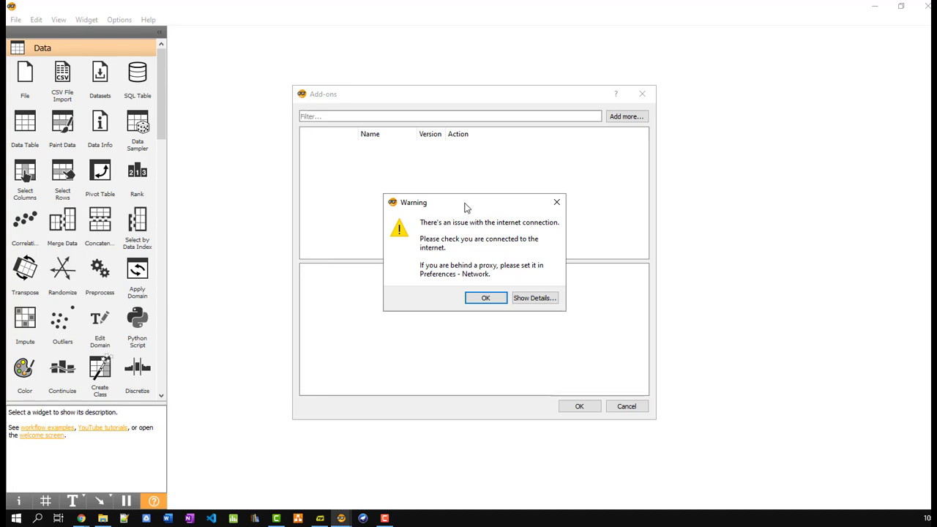
left_click(489, 298)
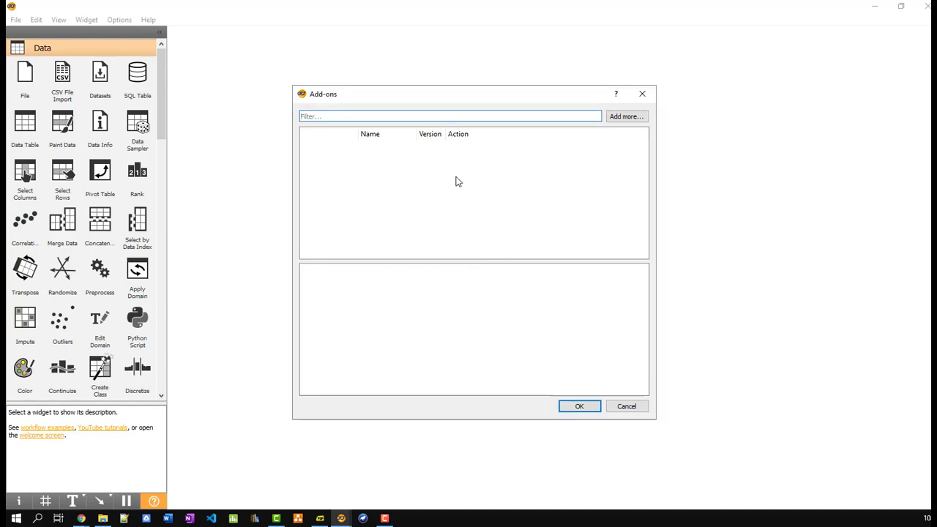
left_click(643, 95)
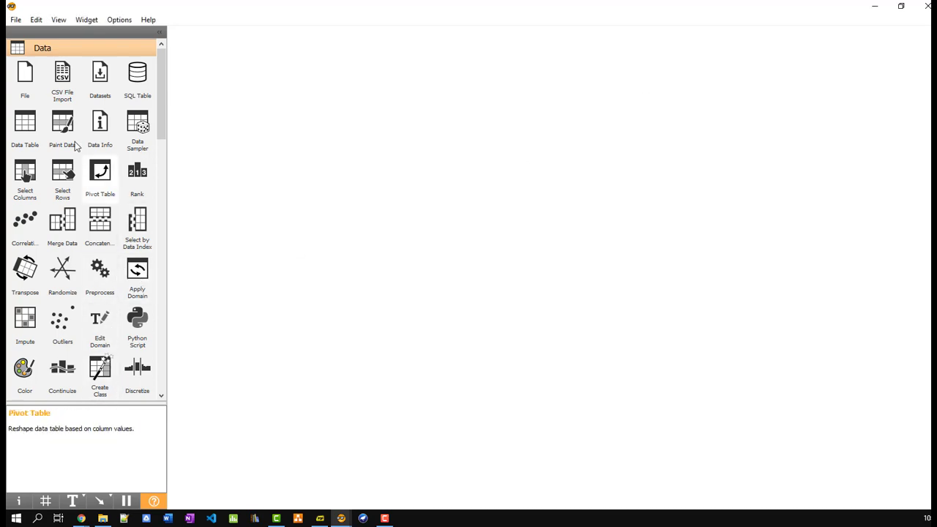
- Collapse the Data, Visualize, Model, Evaluate and Unsupervised categories to view the widgets under Associate
left_click(106, 44)
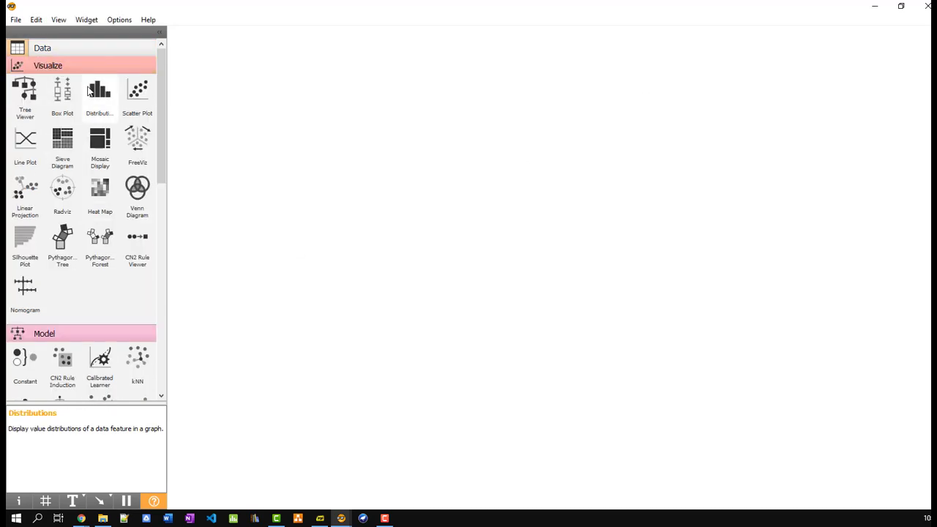
left_click(73, 67)
left_click(70, 84)
left_click(65, 100)
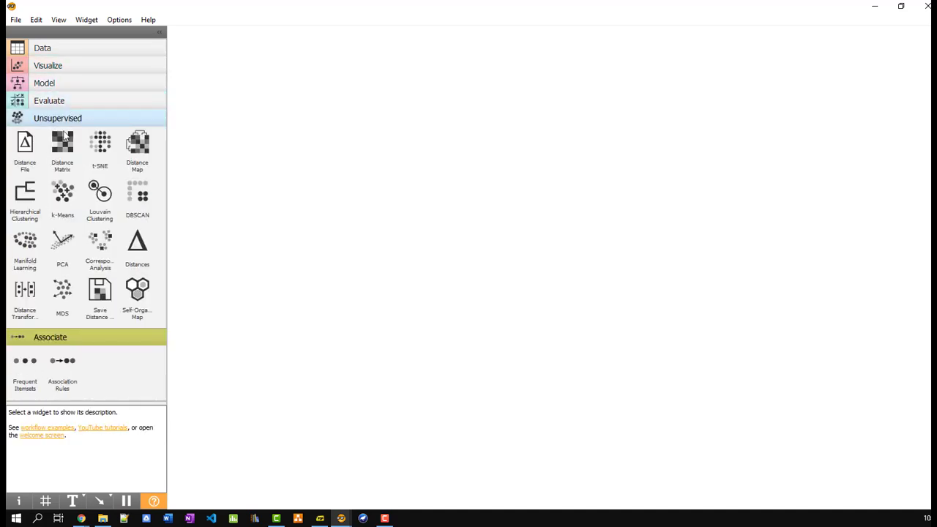
left_click(63, 118)
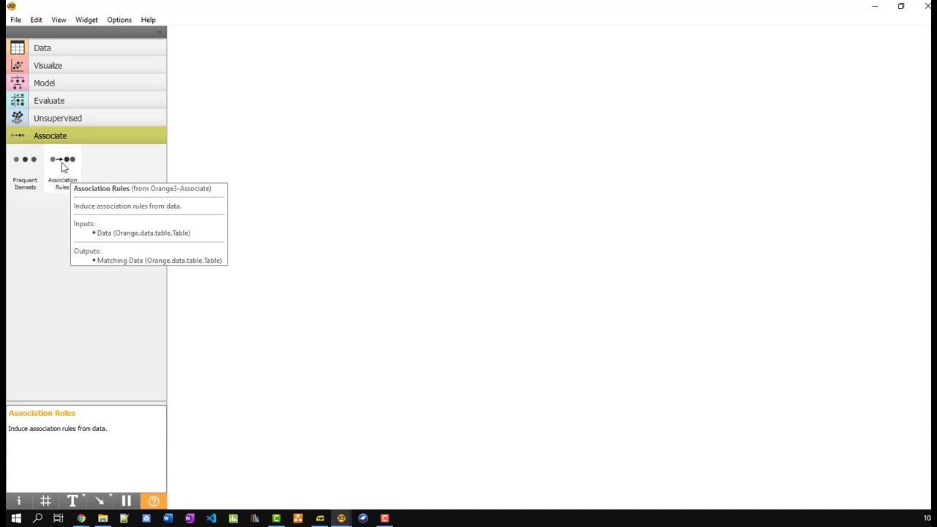
- Expand the Data category and place a File widget in the upper-left area of the canvas
left_click(41, 51)
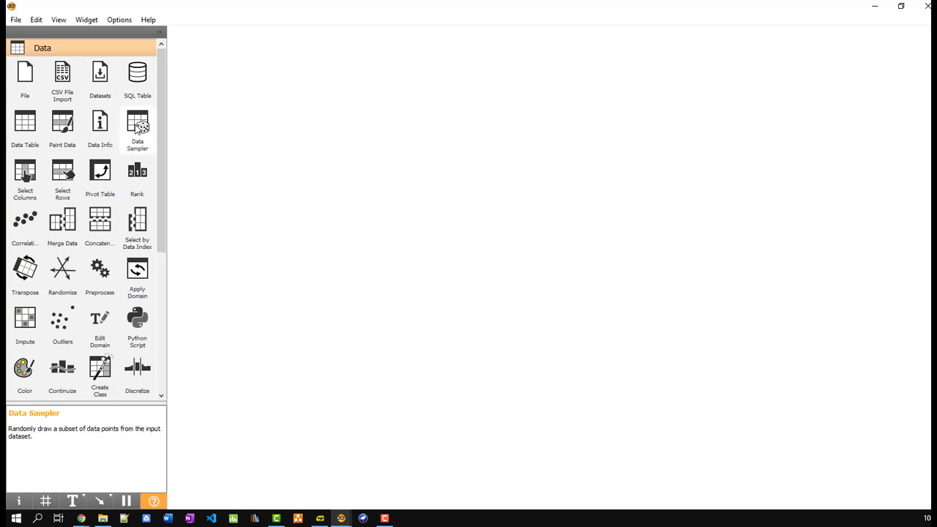
scroll(137, 136, "down", 5)
scroll(137, 169, "up", 5)
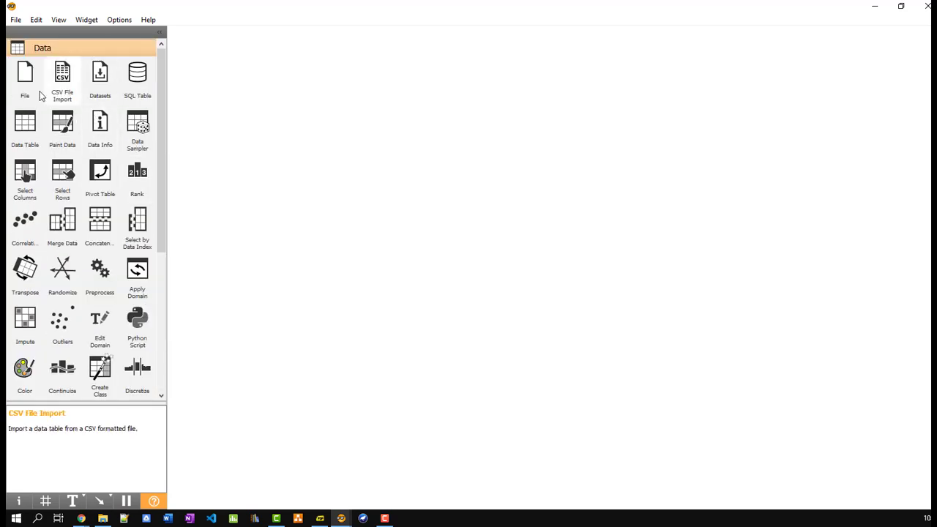
left_click_drag(25, 73, 218, 110)
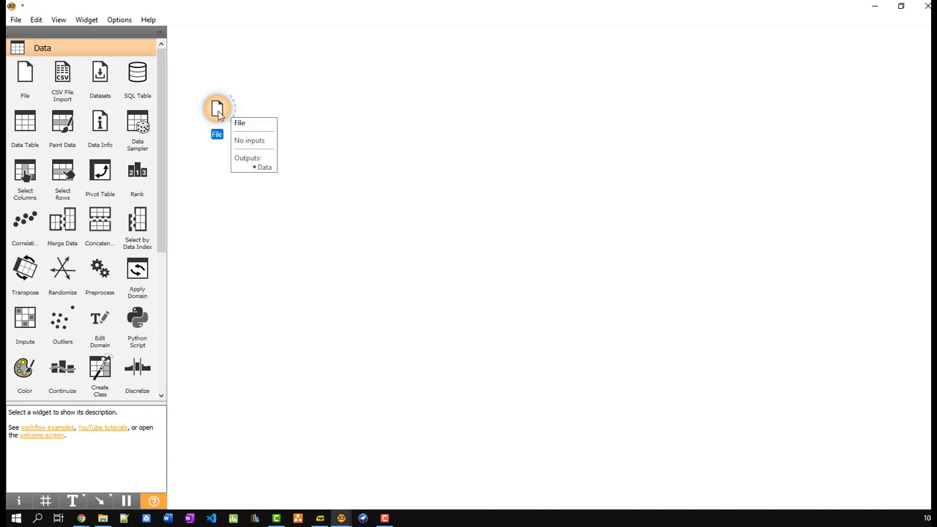
- Load market.csv into the File widget and close its settings window
double_click(217, 109)
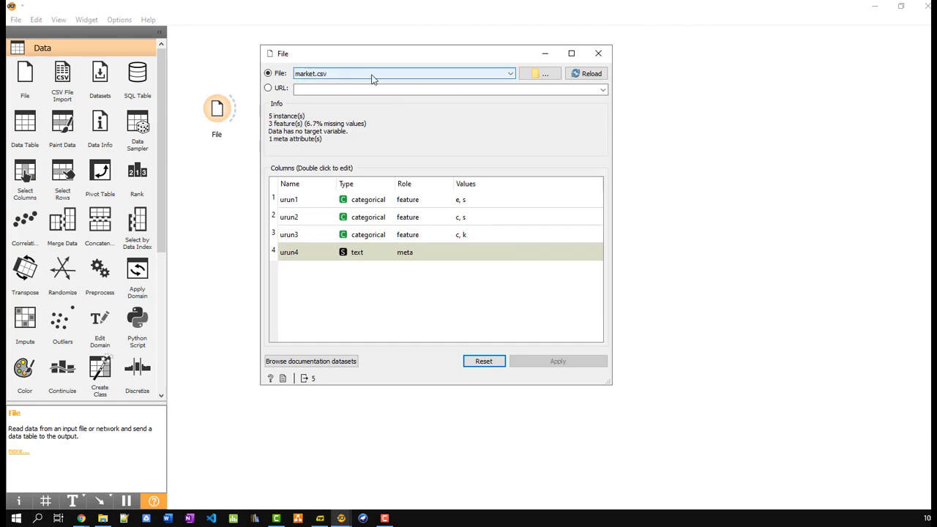
left_click(542, 75)
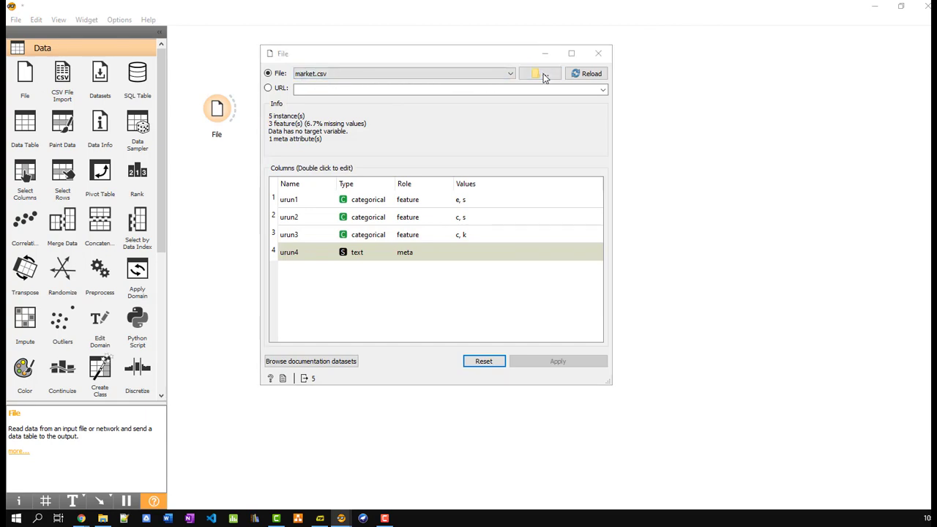
double_click(503, 150)
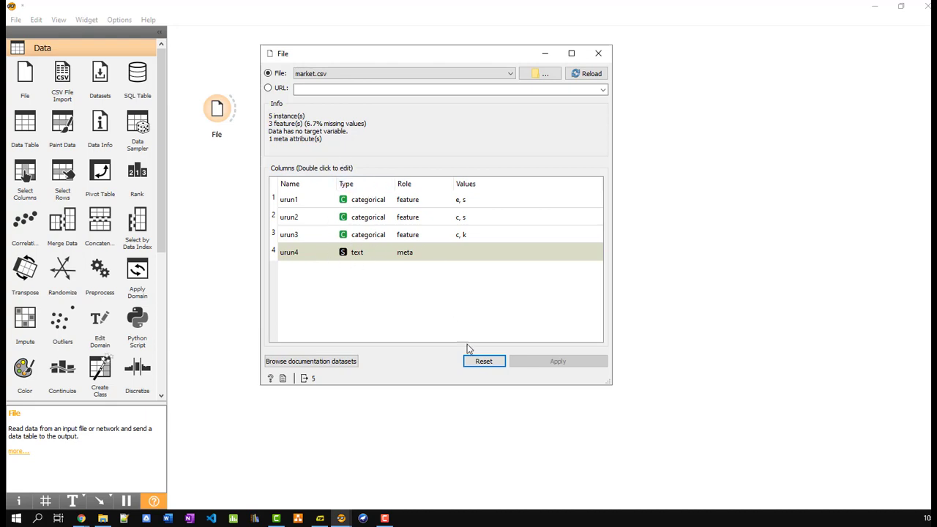
left_click(599, 54)
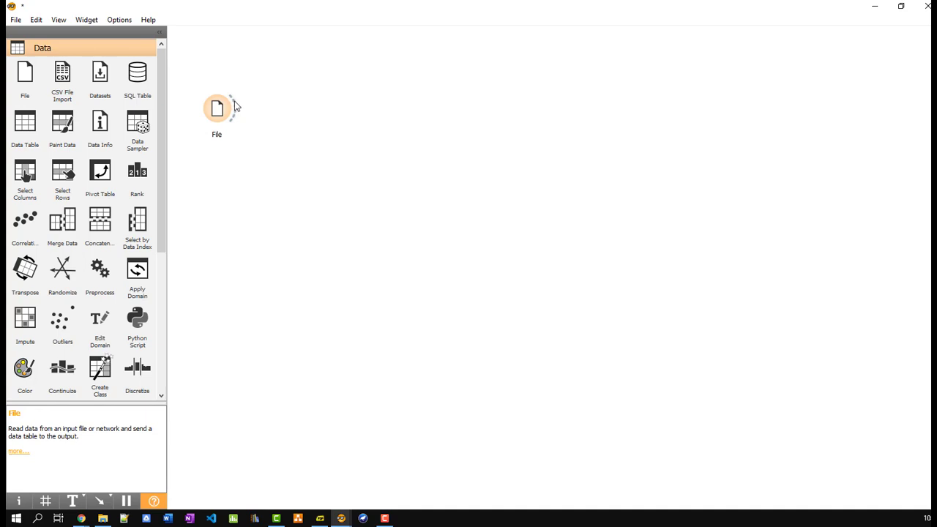
- Add a Data Table widget linked to the output of the File widget
mouse_move(235, 107)
left_mouse_down()
mouse_move(329, 83)
mouse_move(231, 106)
left_mouse_up()
left_click(234, 106)
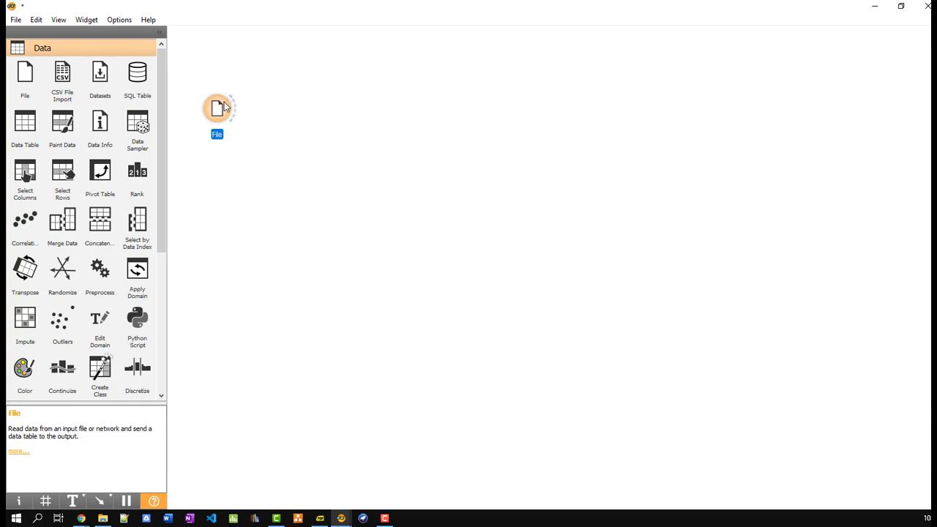
left_click_drag(326, 77, 349, 86)
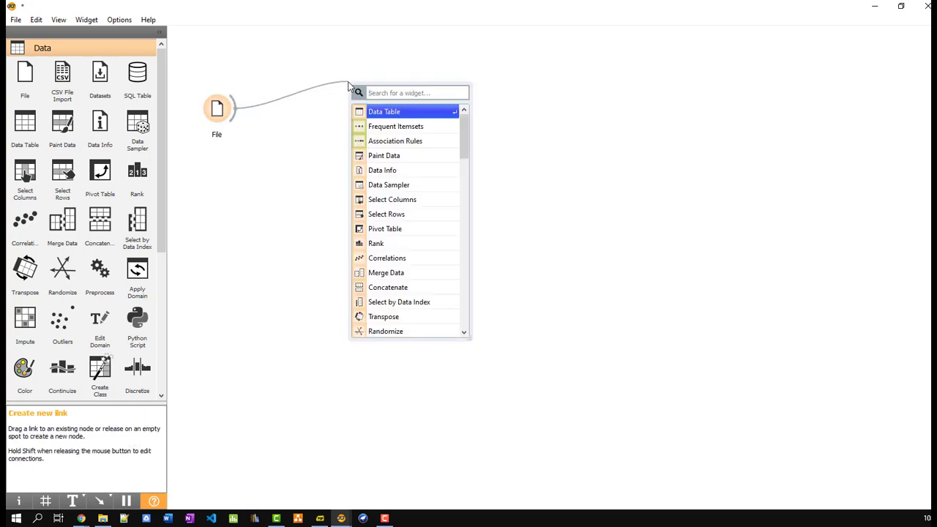
scroll(424, 199, "down", 8)
scroll(426, 199, "up", 5)
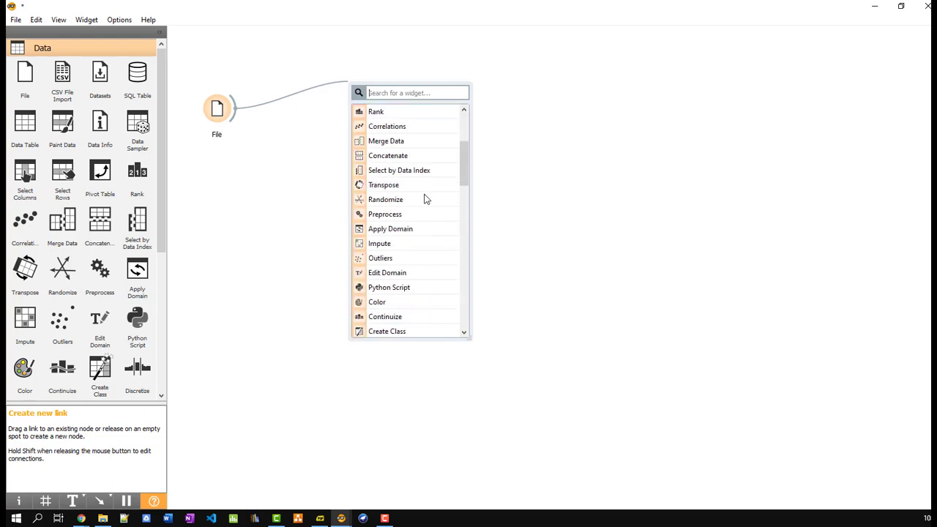
scroll(425, 198, "up", 3)
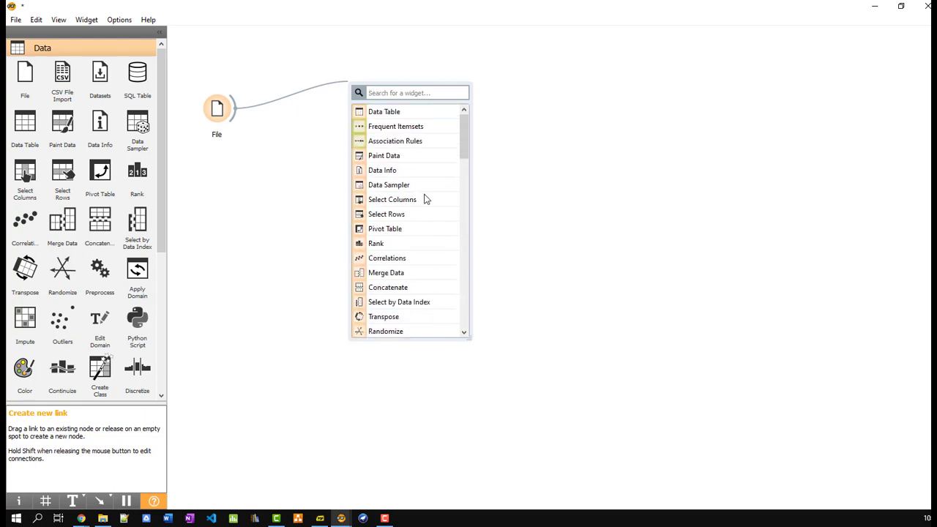
left_click(400, 114)
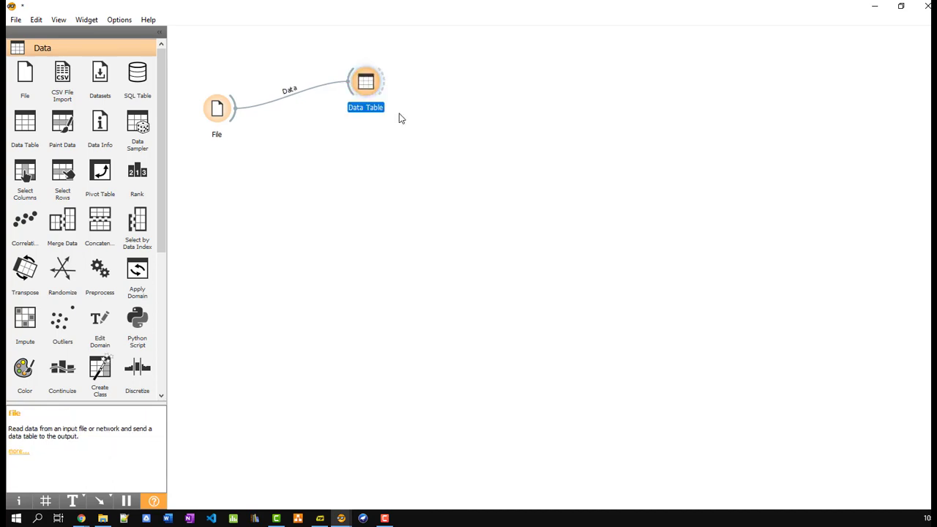
- Open the Data Table widget's view and move the urun4 column behind urun3
double_click(370, 86)
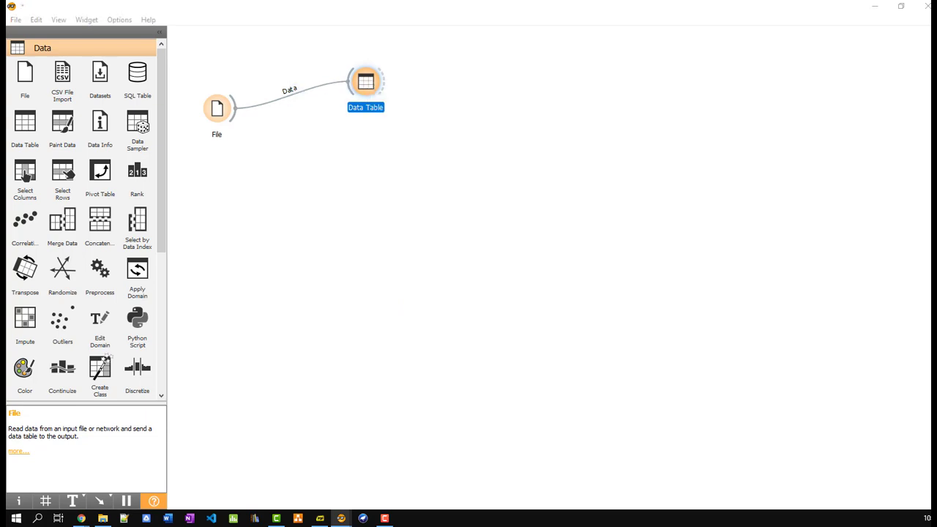
double_click(382, 80)
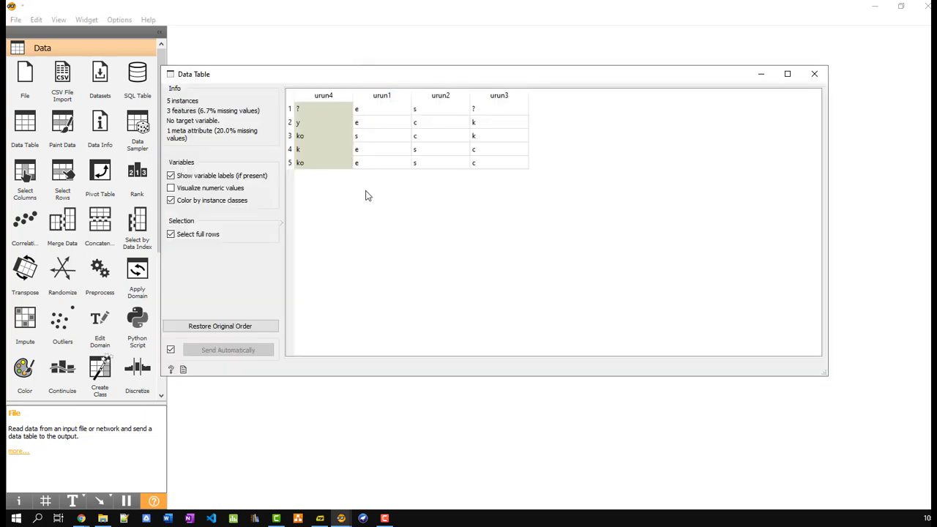
left_click_drag(343, 97, 553, 106)
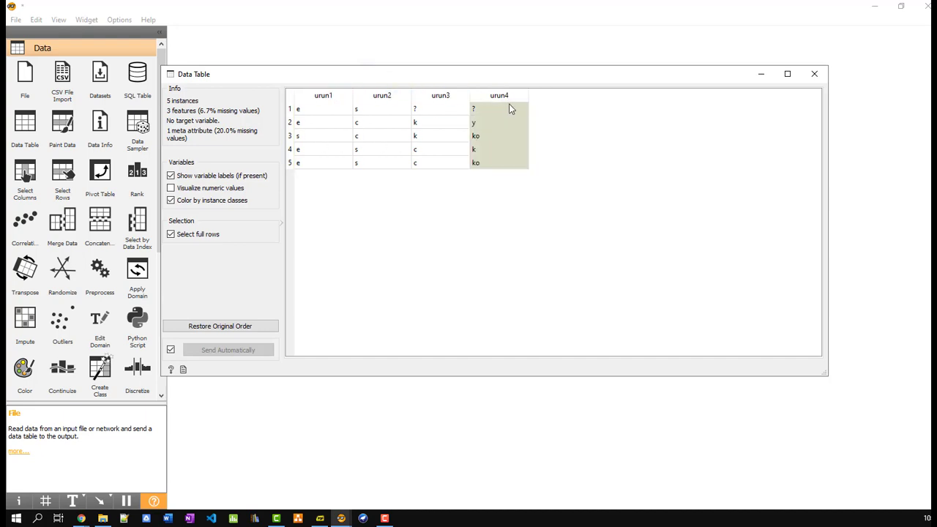
- Switch to File Explorer, open market.csv in Visual Studio Code, examine its header and transaction rows, and close the editor
left_click(102, 518)
double_click(482, 130)
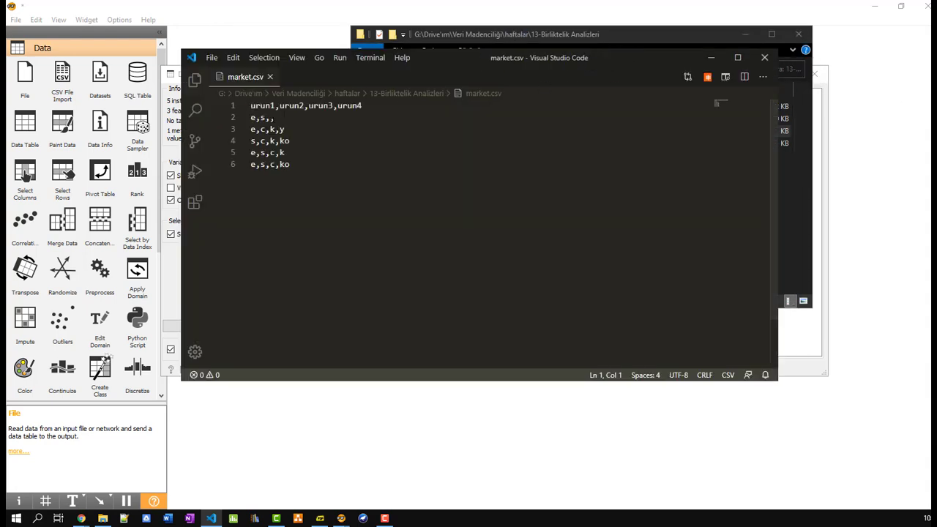
left_click_drag(250, 105, 361, 105)
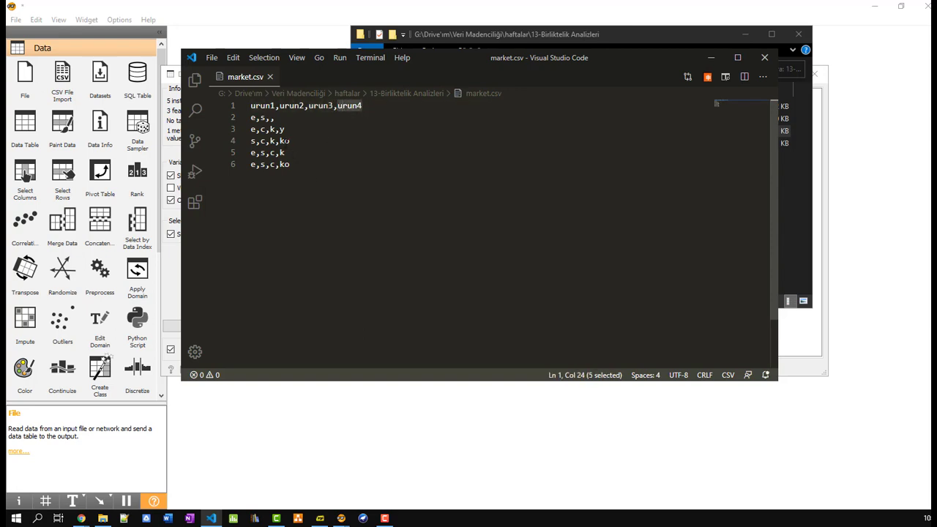
left_click_drag(256, 117, 251, 117)
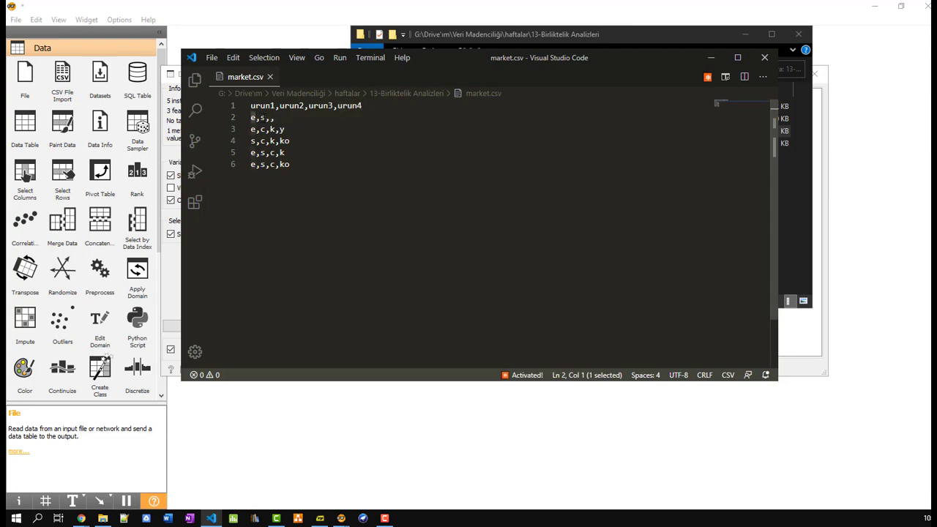
left_click_drag(265, 117, 260, 117)
left_click(274, 117)
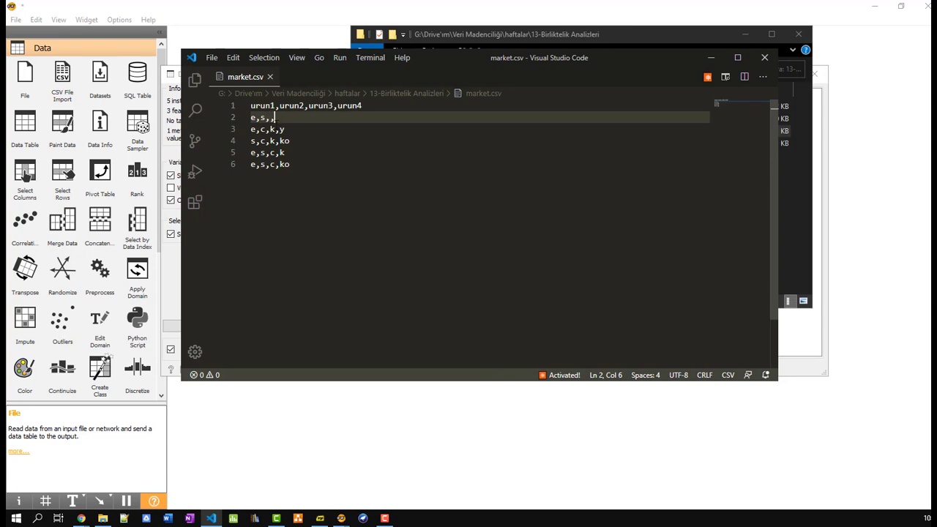
left_click_drag(277, 117, 227, 113)
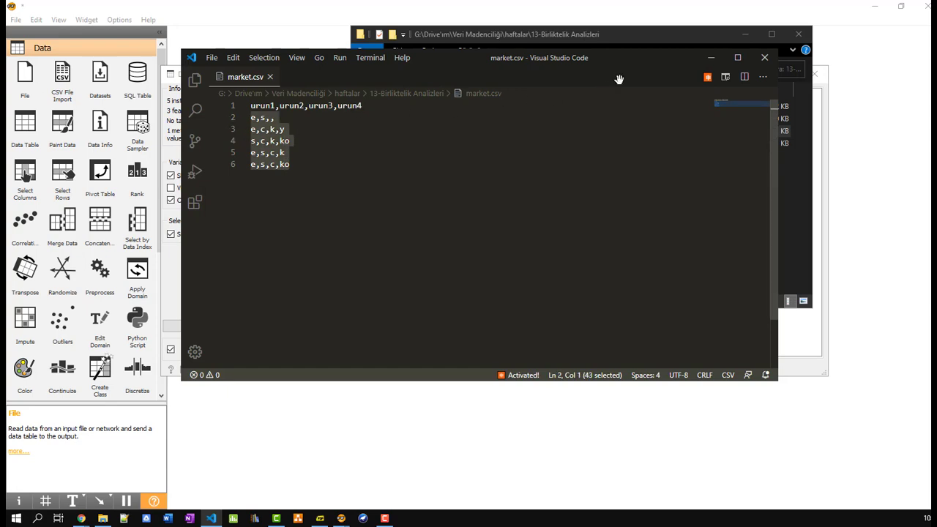
left_click(753, 60)
- Close the Data Table window and minimize the File Explorer window to return to the Orange canvas
left_click(307, 206)
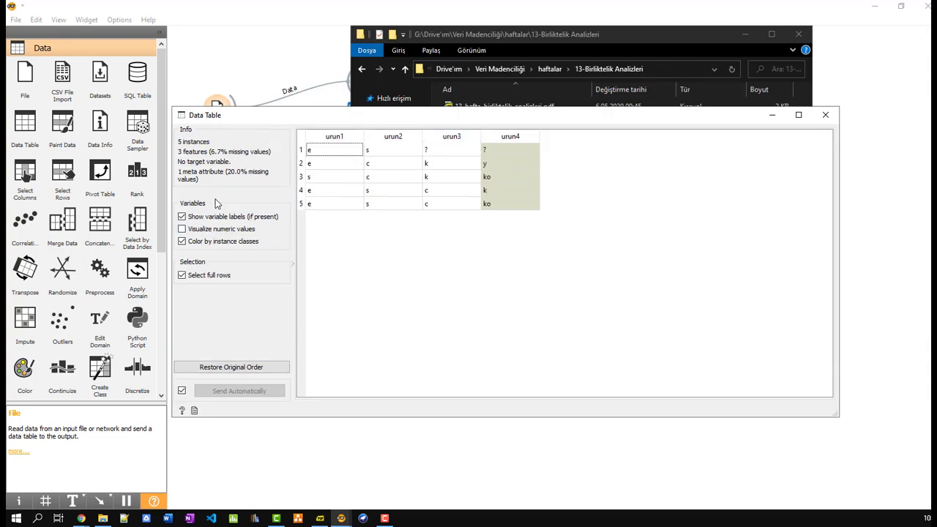
left_click(824, 115)
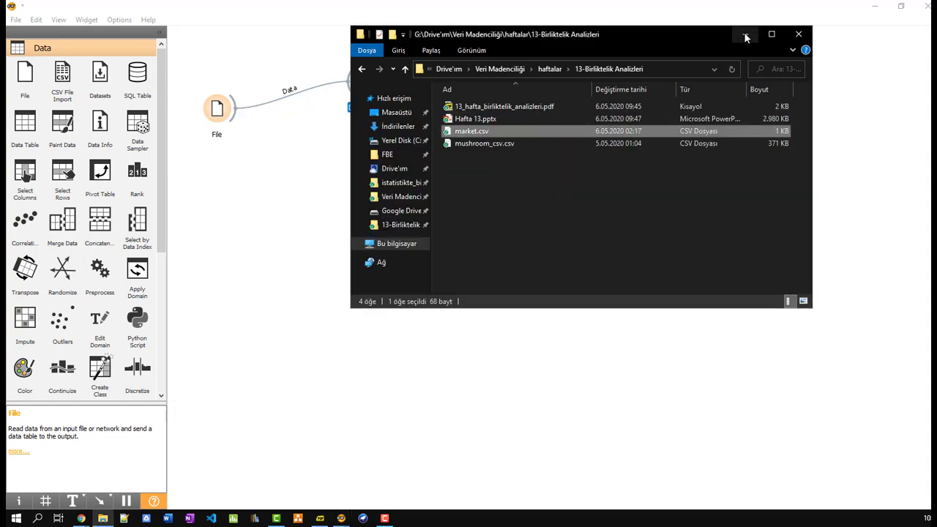
left_click(744, 34)
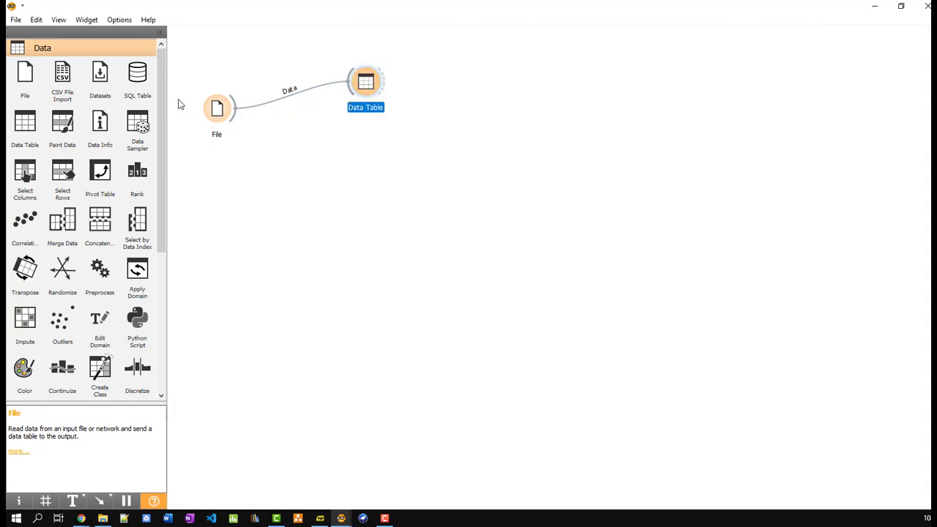
- Add a Frequent Itemsets widget and an Association Rules widget below Data Table, both linked to the File widget
left_click(236, 116)
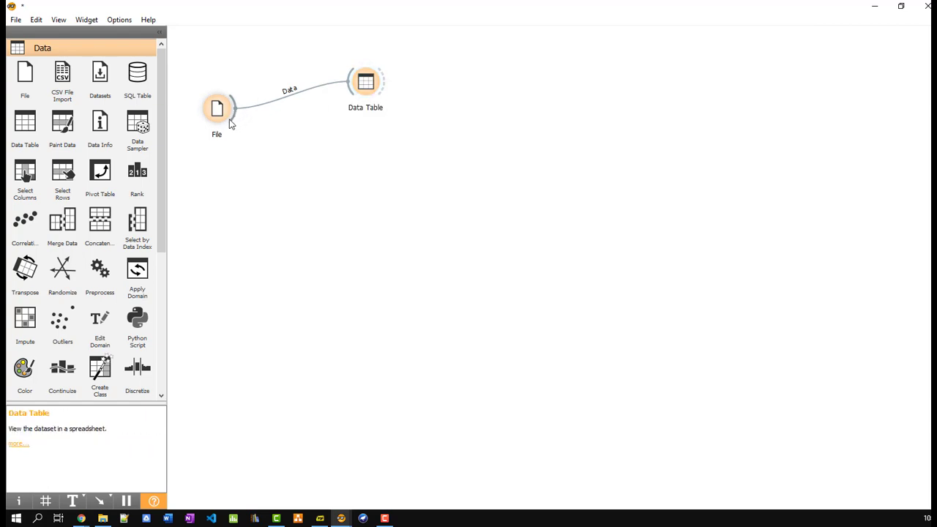
left_click_drag(237, 115, 343, 151)
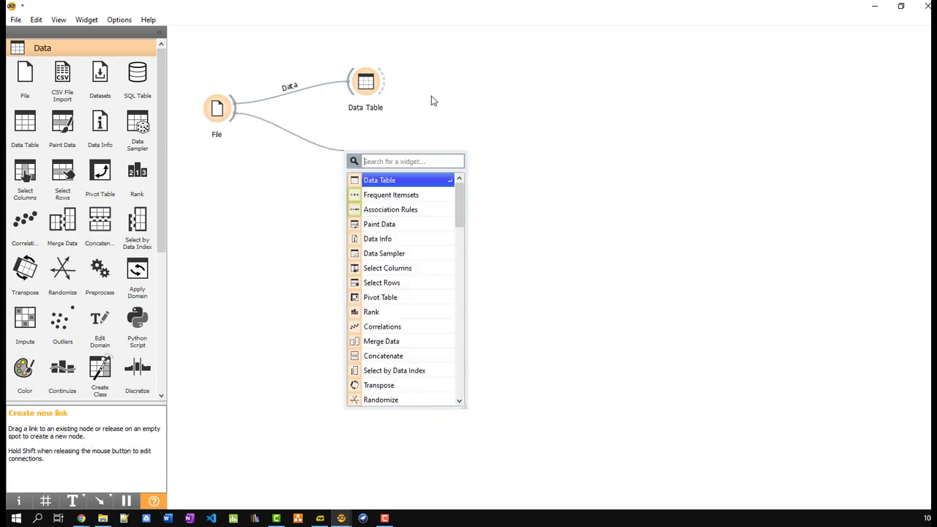
left_click(402, 199)
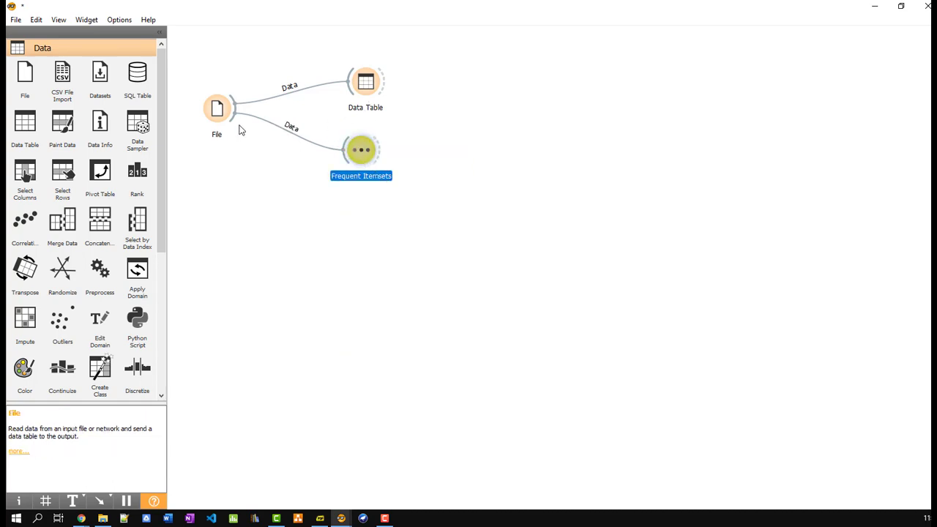
left_click_drag(233, 123, 359, 232)
left_click(404, 291)
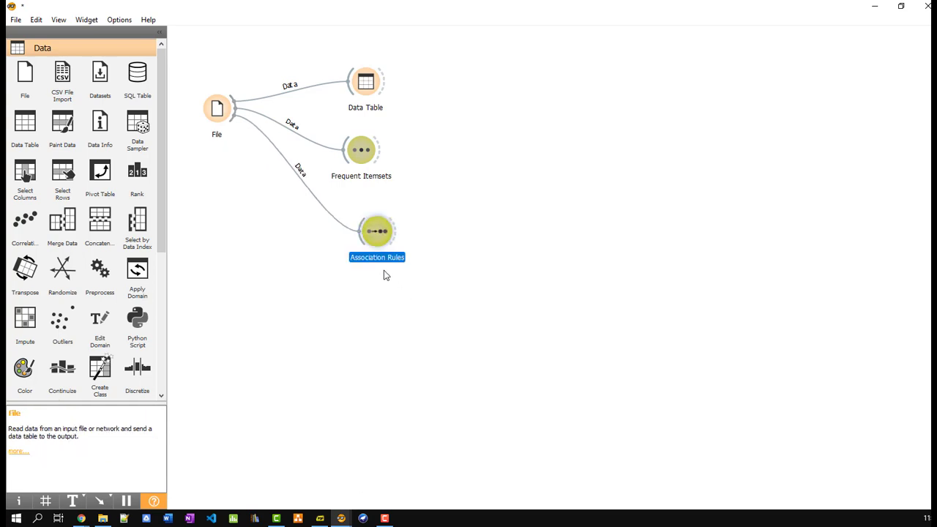
- Find the frequent itemsets with a minimal support of 60%, widen the Support column, and close the Frequent Itemsets window
left_click(362, 151)
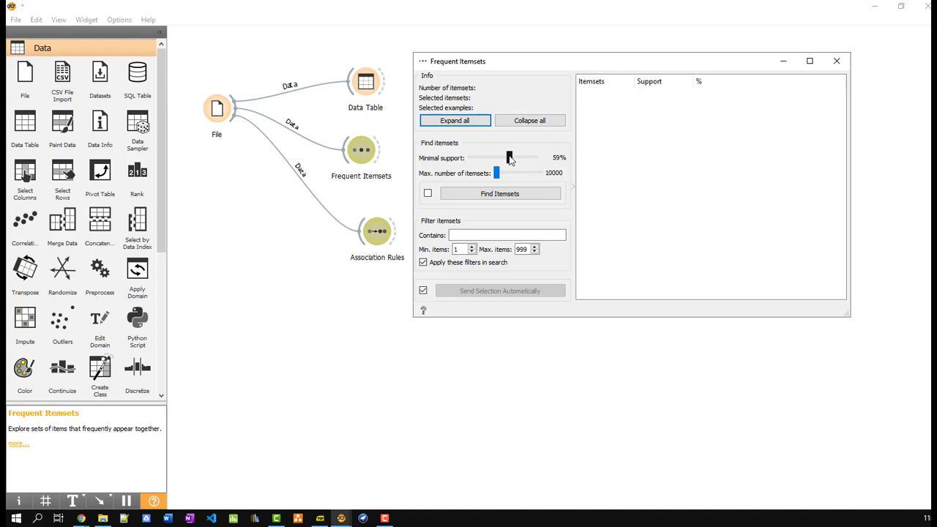
mouse_move(510, 159)
left_mouse_down()
mouse_move(477, 159)
mouse_move(511, 160)
left_mouse_up()
left_click(498, 197)
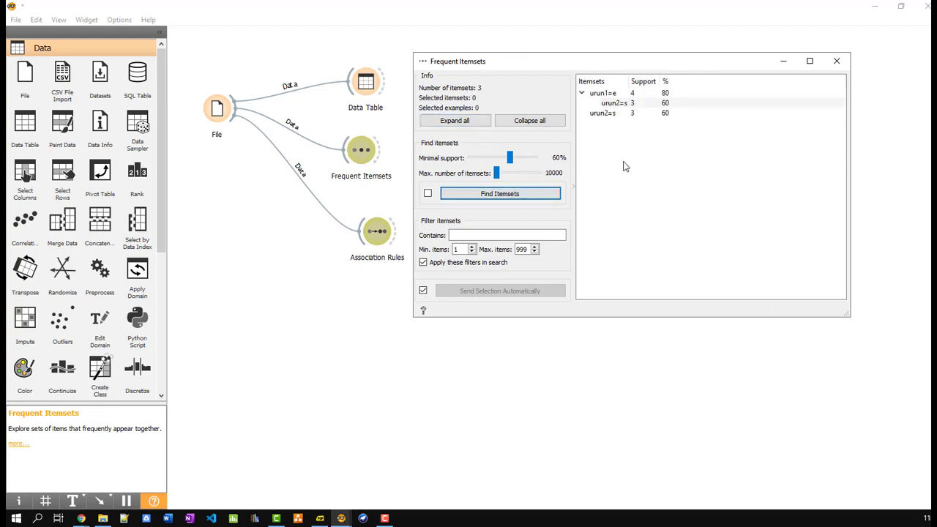
left_click_drag(702, 82, 659, 81)
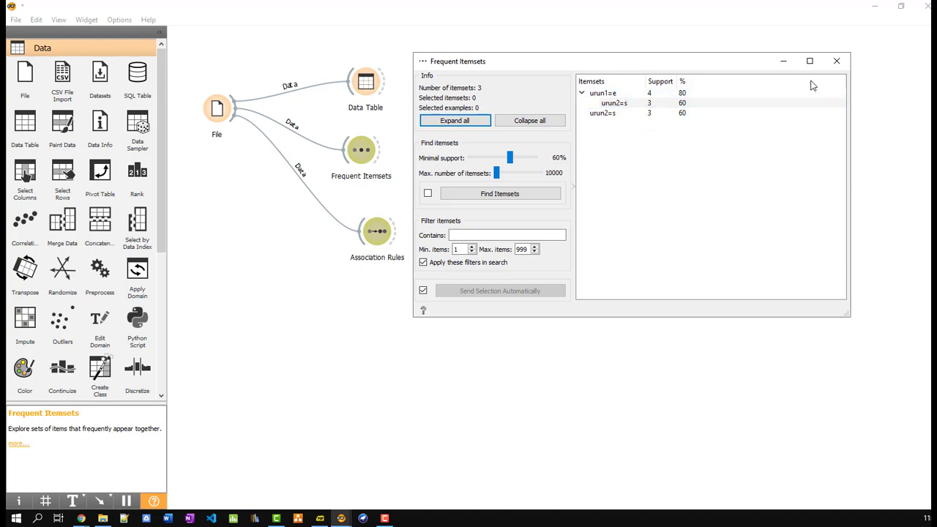
left_click(835, 61)
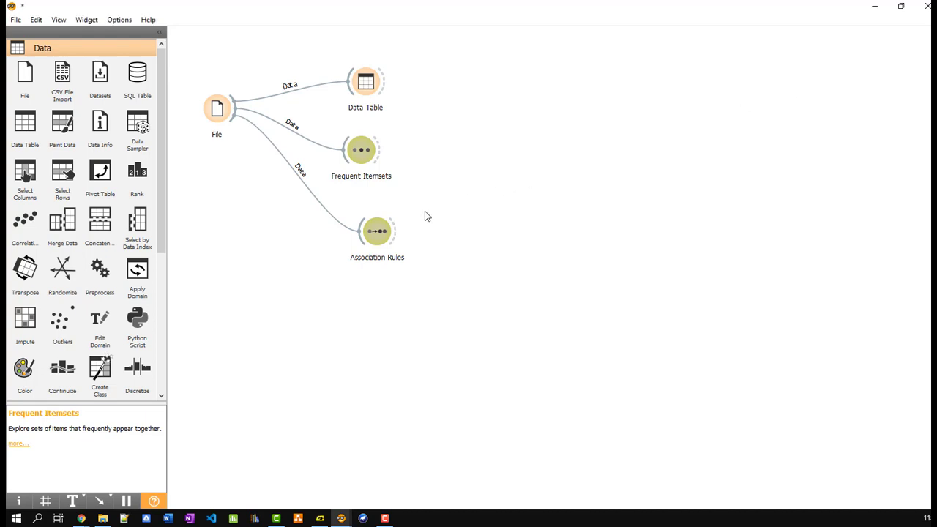
- Open Association Rules, find rules with 50% minimal support and 90% minimal confidence, and widen the window
double_click(377, 242)
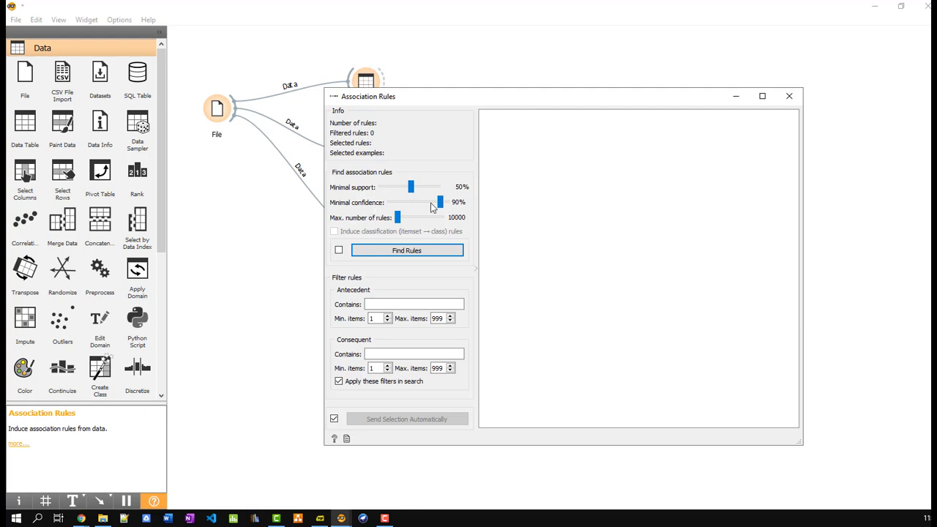
mouse_move(412, 188)
left_mouse_down()
mouse_move(405, 185)
mouse_move(412, 190)
left_mouse_up()
left_click(411, 251)
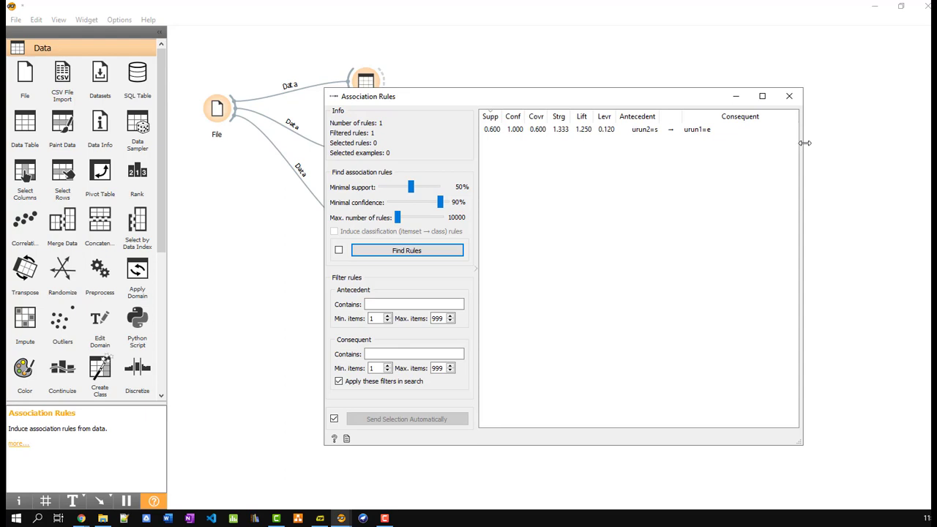
left_click_drag(804, 143, 852, 144)
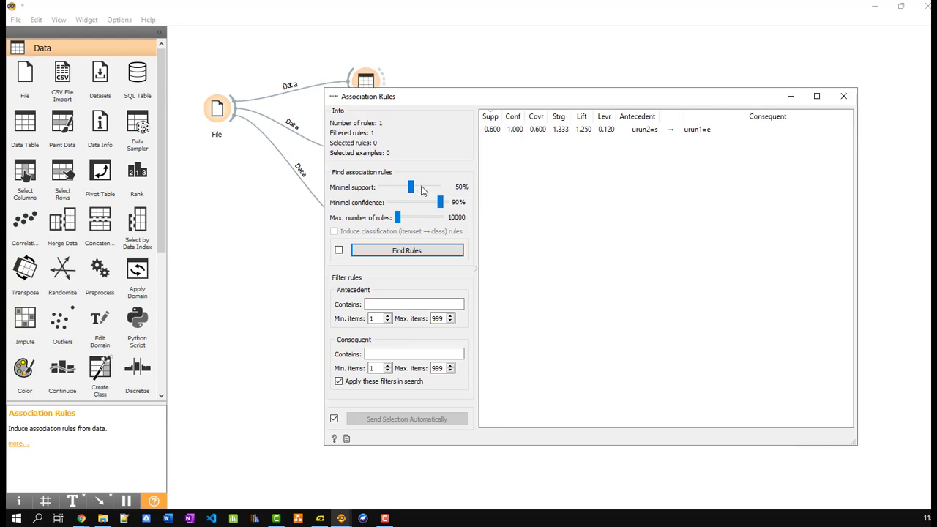
- Set the minimal support to 40% and find the association rules again
left_click_drag(411, 188, 395, 189)
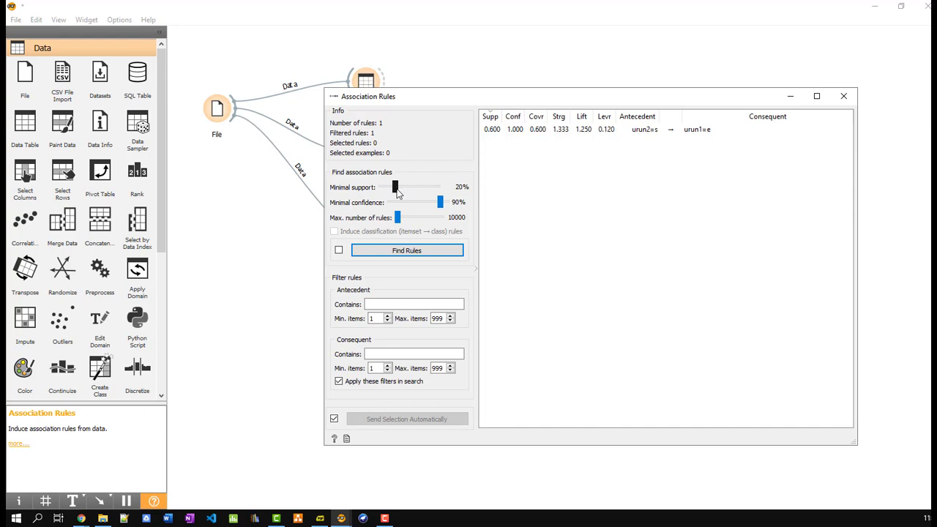
left_click_drag(395, 187, 408, 191)
left_click(421, 254)
left_click(421, 251)
left_click(425, 250)
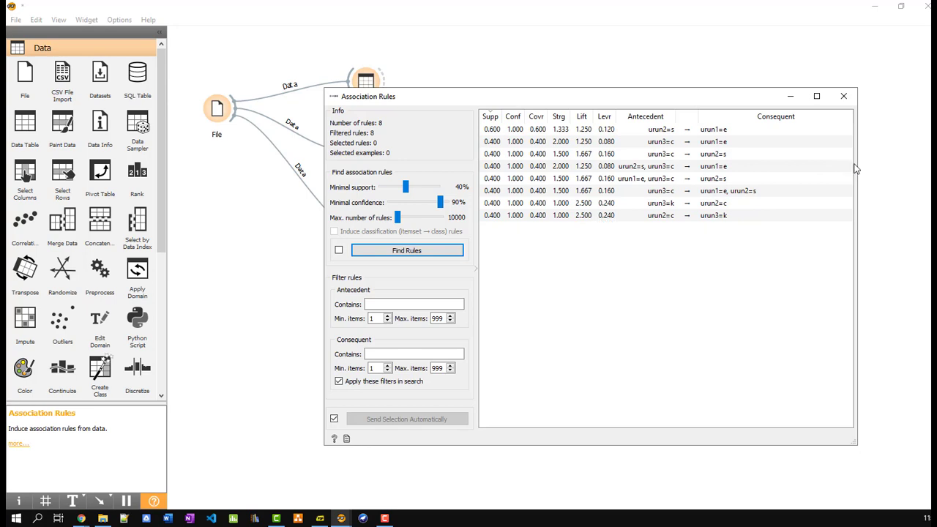
- Enlarge and reposition the Association Rules window, adjusting the Supp, Lift and Antecedent column widths so the rules are readable
left_click_drag(859, 164, 919, 164)
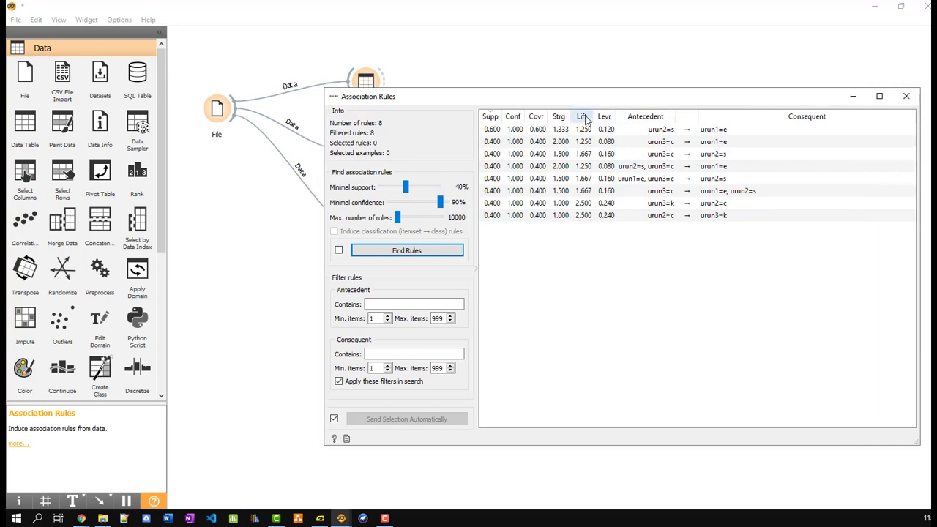
mouse_move(673, 118)
left_mouse_down()
mouse_move(705, 117)
mouse_move(685, 117)
left_mouse_up()
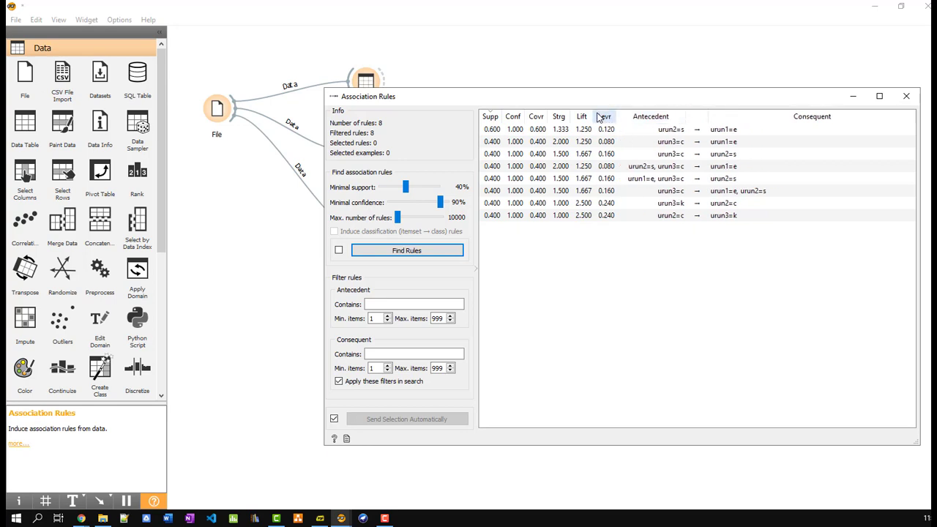
left_click_drag(594, 112, 607, 113)
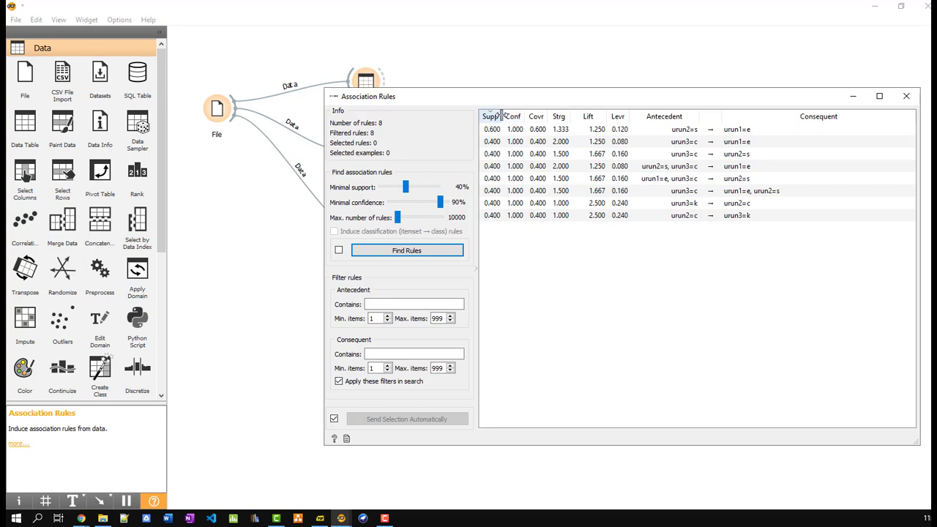
left_click_drag(504, 117, 519, 118)
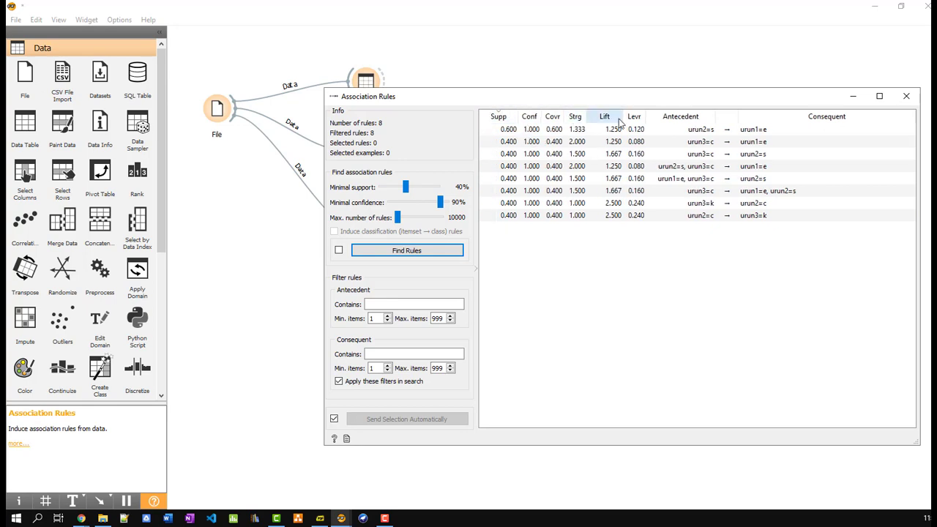
left_click_drag(622, 117, 613, 117)
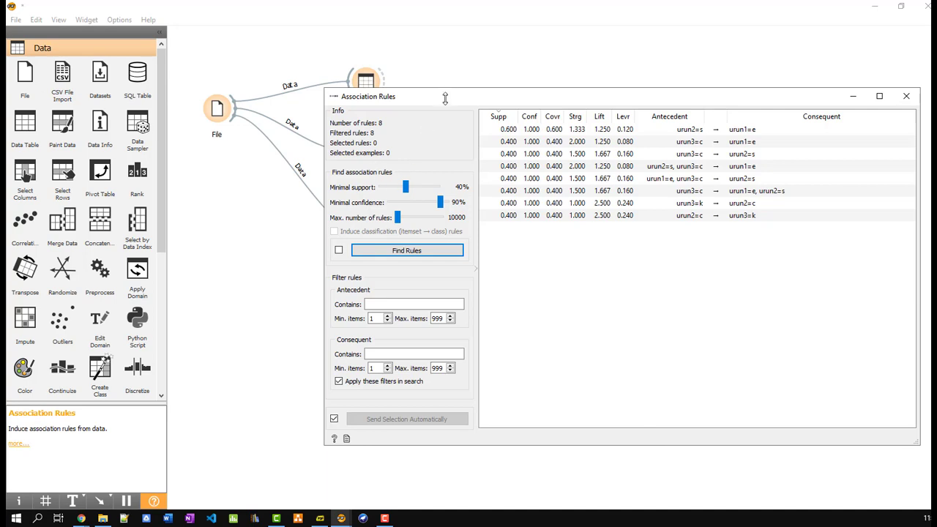
left_click_drag(479, 100, 422, 71)
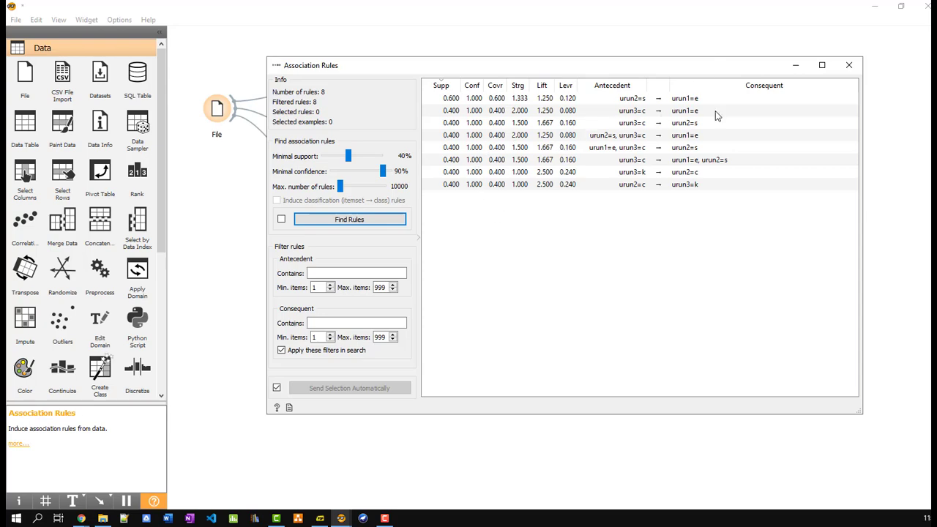
- Close the Association Rules window and look through the widget categories in the toolbox, from Data to Associate
left_click(849, 65)
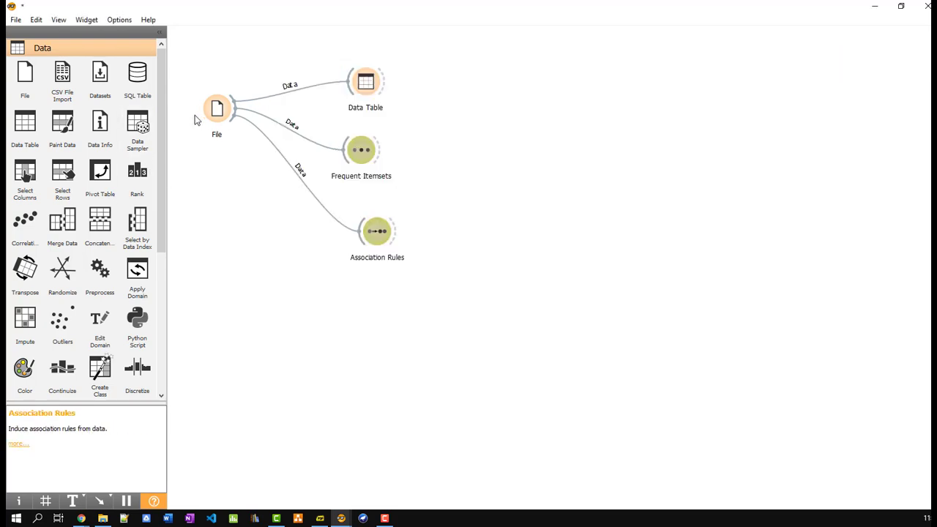
scroll(99, 169, "down", 5)
scroll(99, 170, "up", 5)
scroll(99, 170, "down", 5)
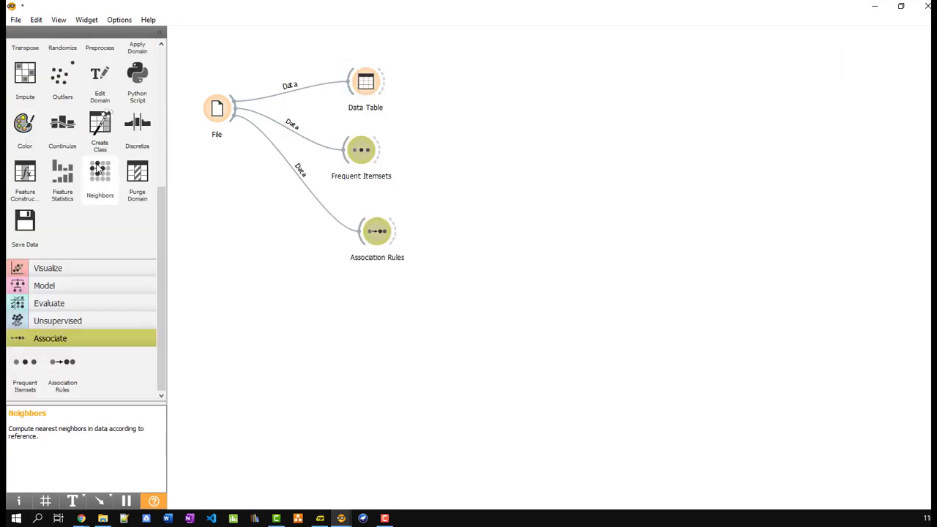
scroll(99, 170, "up", 5)
scroll(99, 169, "down", 5)
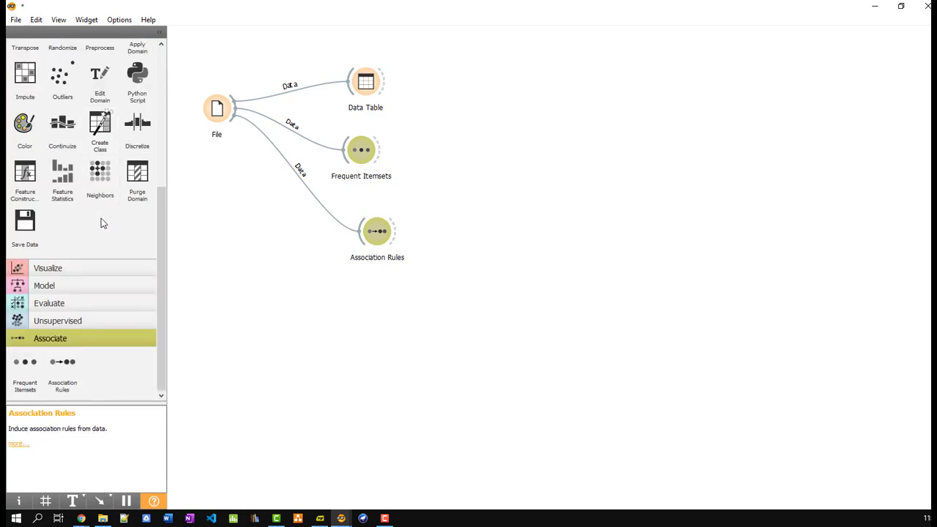
scroll(100, 223, "up", 5)
scroll(101, 220, "down", 5)
left_click_drag(159, 246, 149, 110)
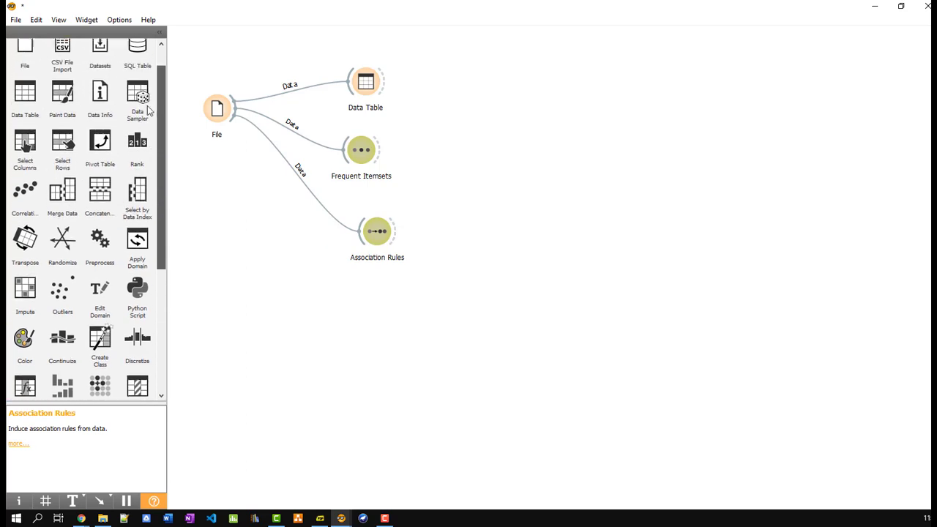
scroll(149, 110, "up", 2)
scroll(117, 194, "down", 5)
scroll(117, 194, "up", 2)
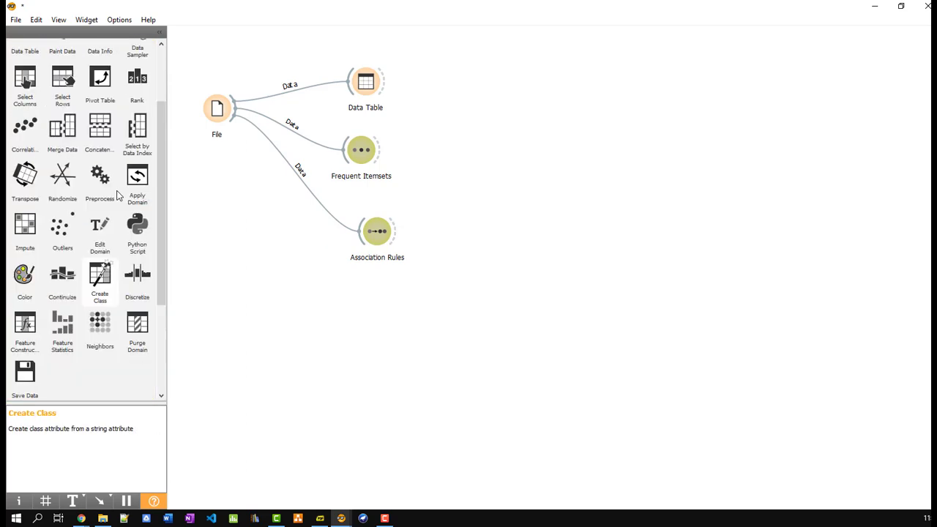
scroll(117, 197, "up", 3)
- Select all four widgets of the workflow, and close Orange with the unsaved workflow discarded
left_click_drag(456, 268, 167, 43)
left_click_drag(567, 316, 204, 31)
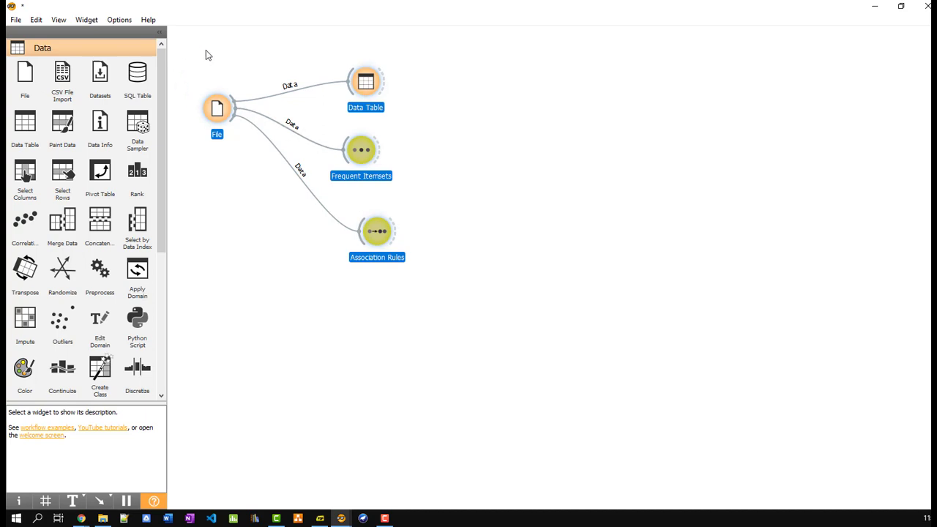
left_click_drag(206, 54, 439, 296)
left_click(926, 13)
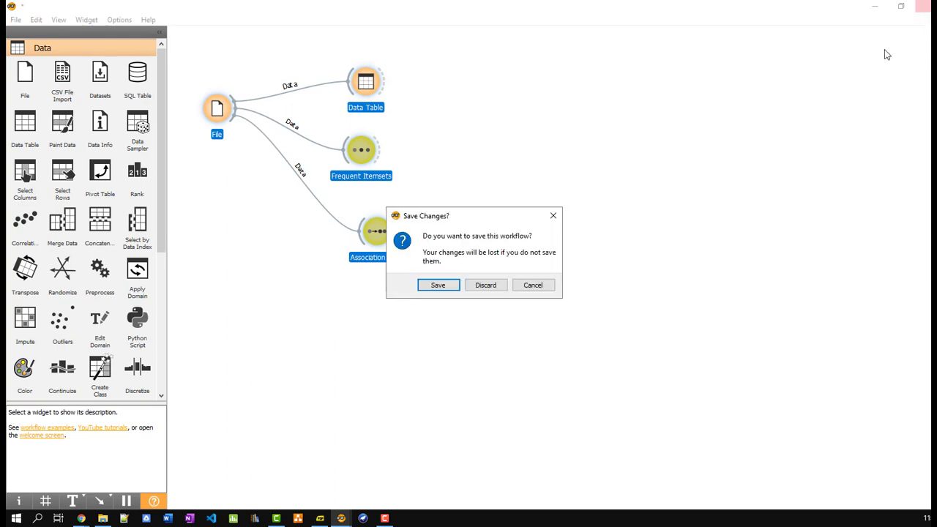
left_click(483, 285)
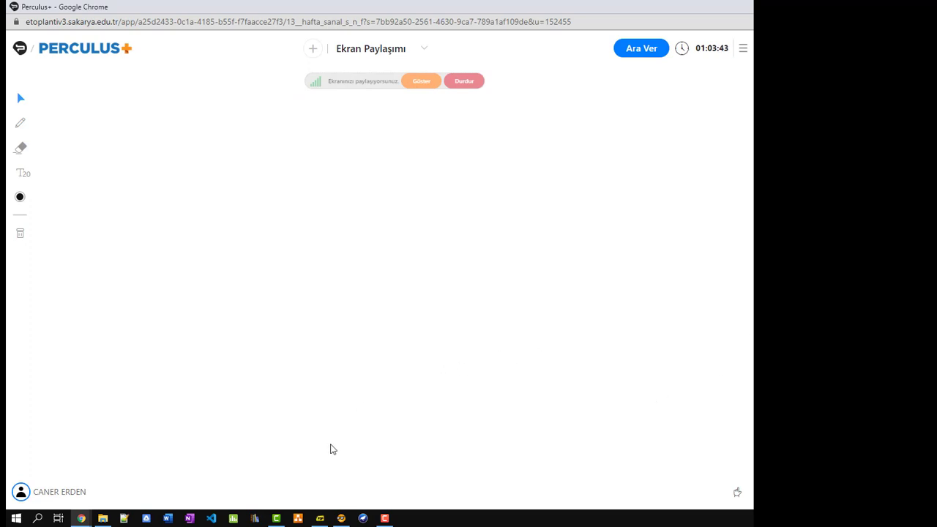
- Launch Weka and open its Explorer application
left_click(363, 518)
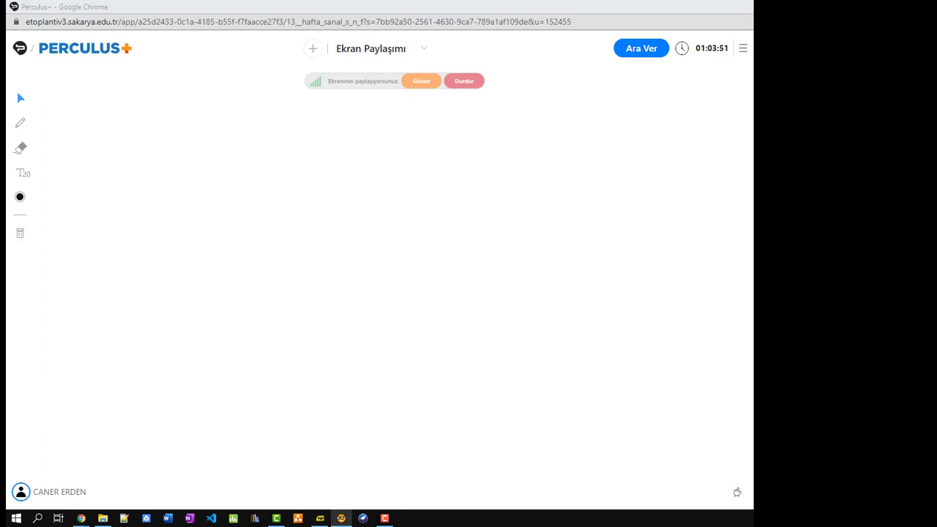
key("alt+Tab")
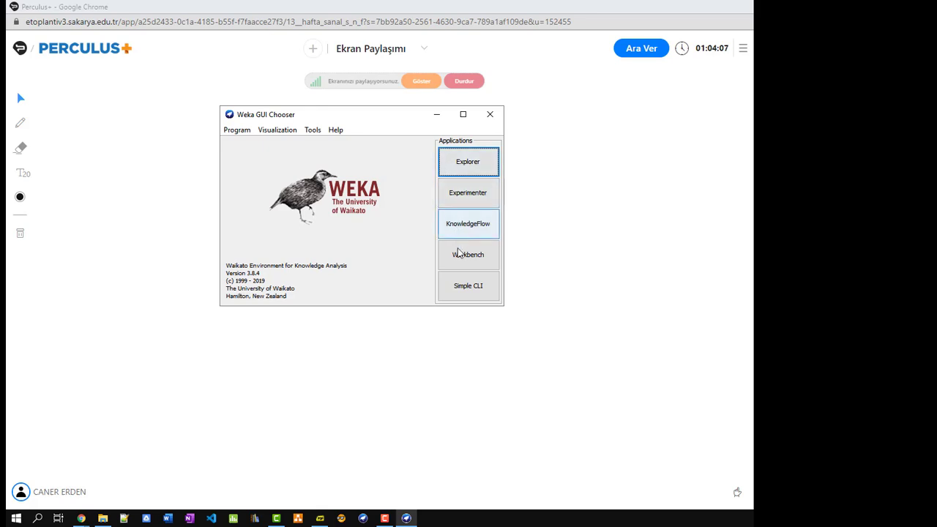
left_click(461, 168)
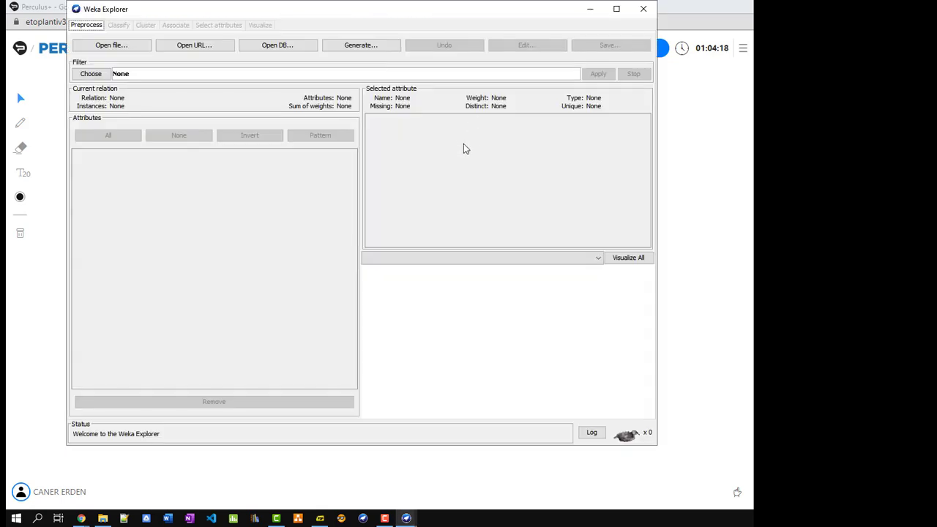
- Load market.csv from the 13-Birliktelik Analizleri folder using the CSV data files type, and widen and reposition the Explorer window
left_click(112, 46)
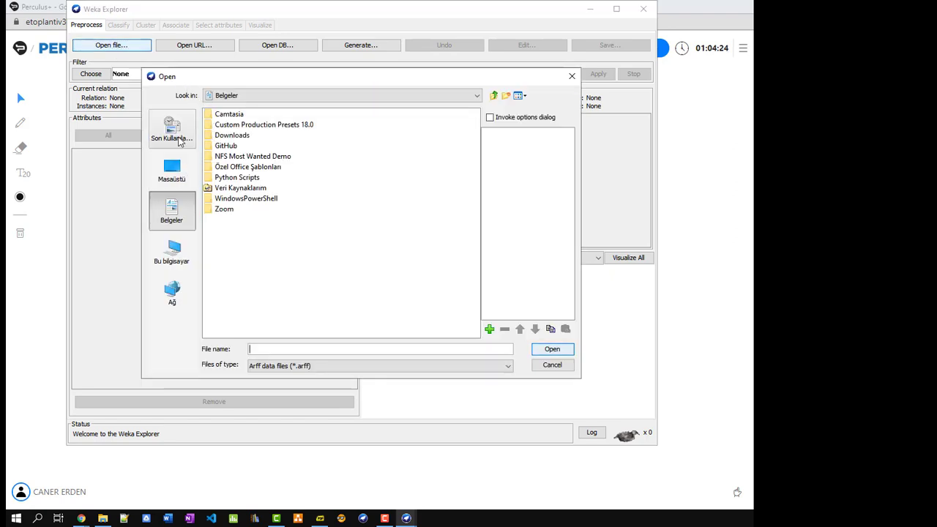
left_click(183, 251)
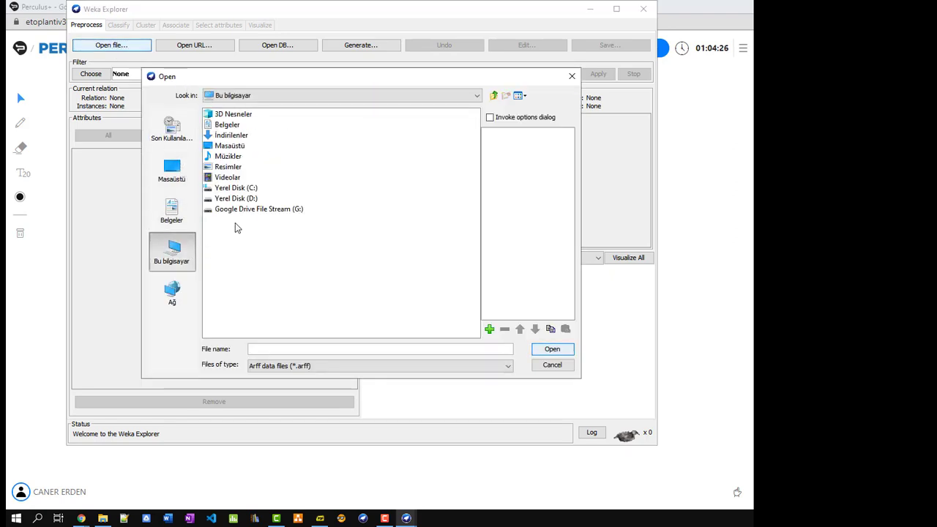
left_click(211, 199)
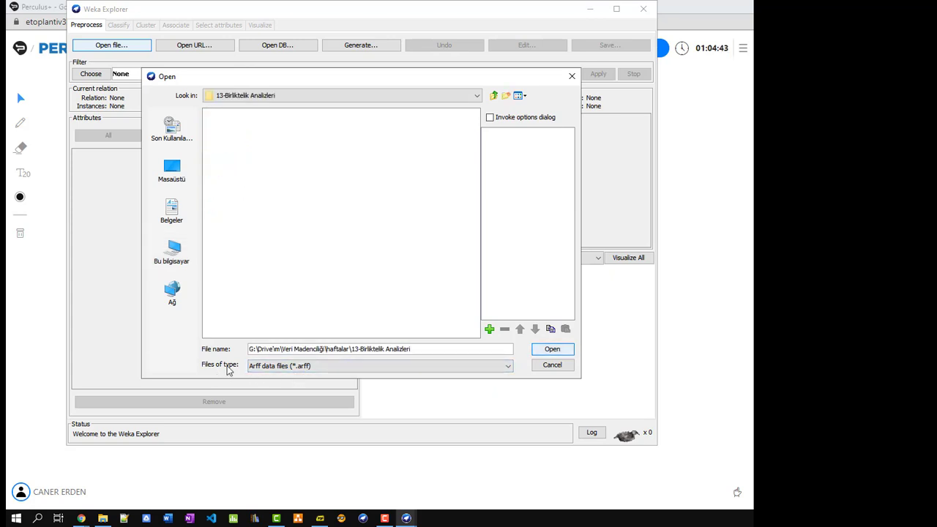
left_click(278, 366)
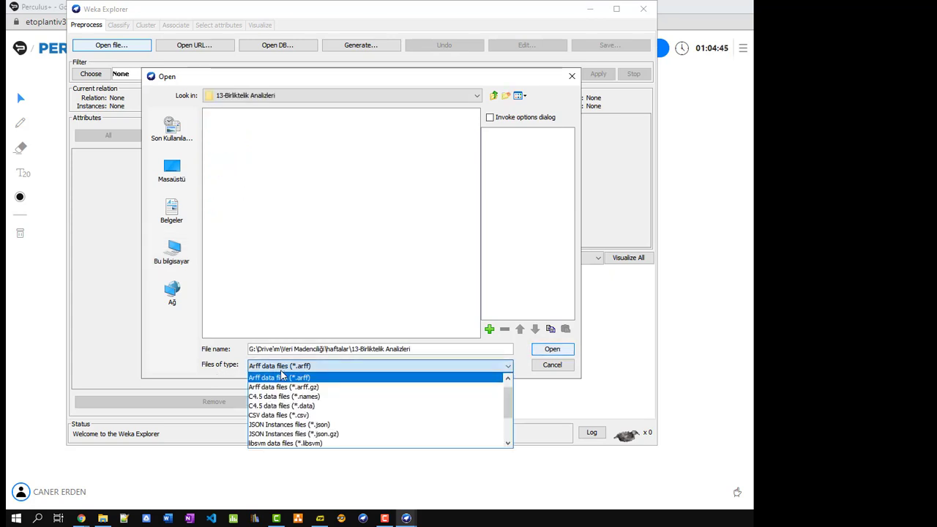
left_click(287, 415)
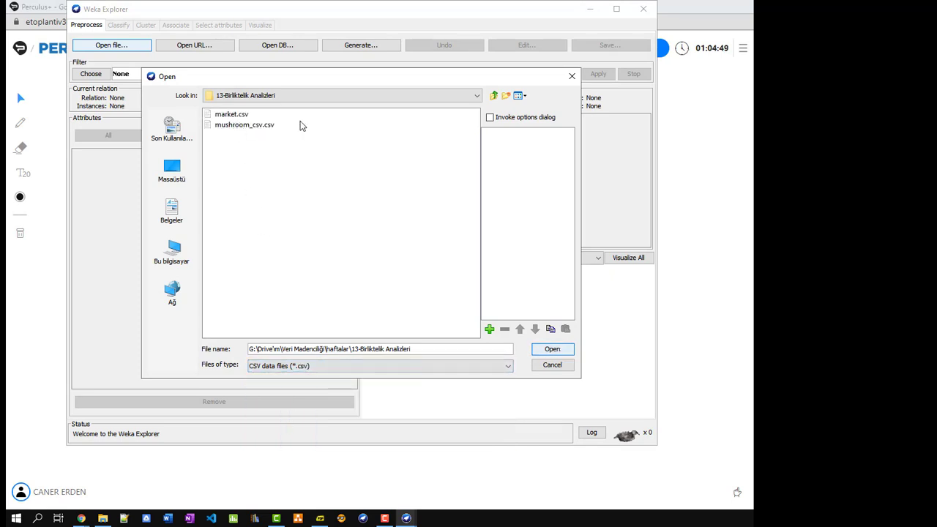
left_click(232, 115)
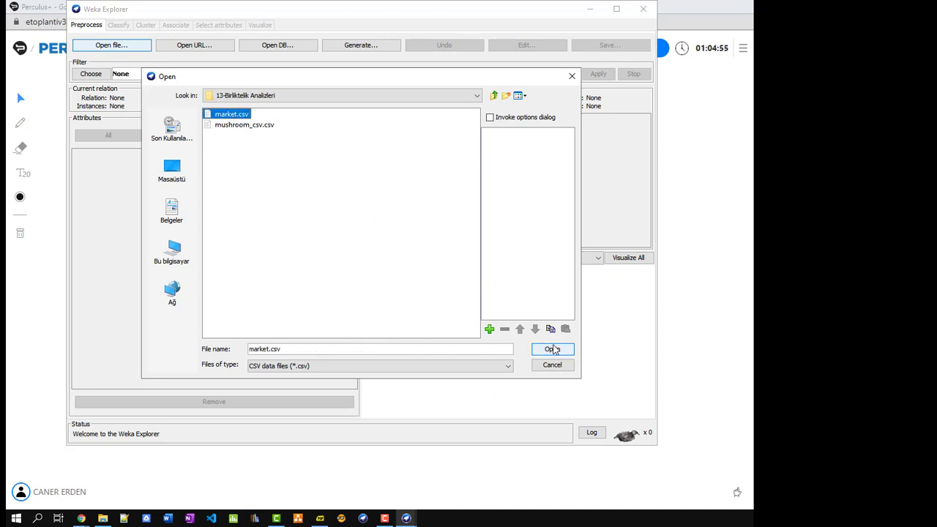
left_click(550, 350)
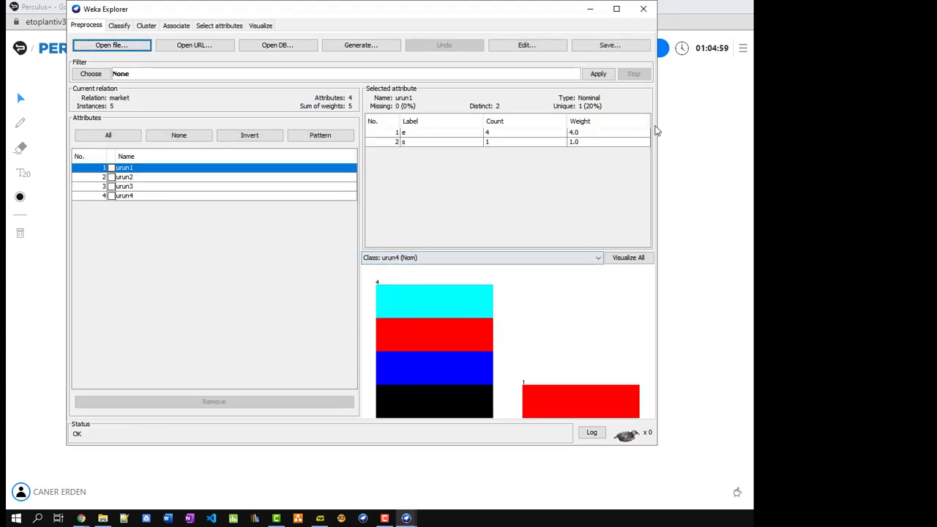
left_click_drag(657, 205, 753, 213)
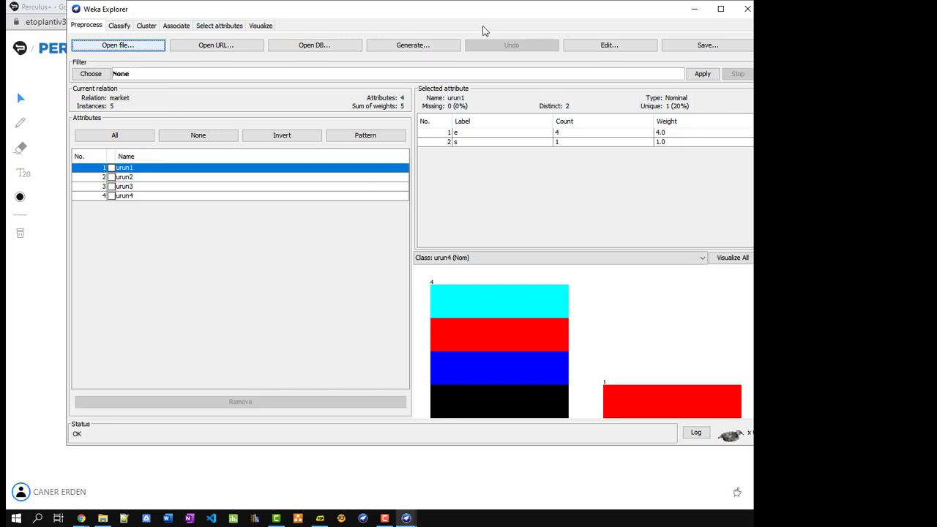
left_click_drag(596, 9, 607, 19)
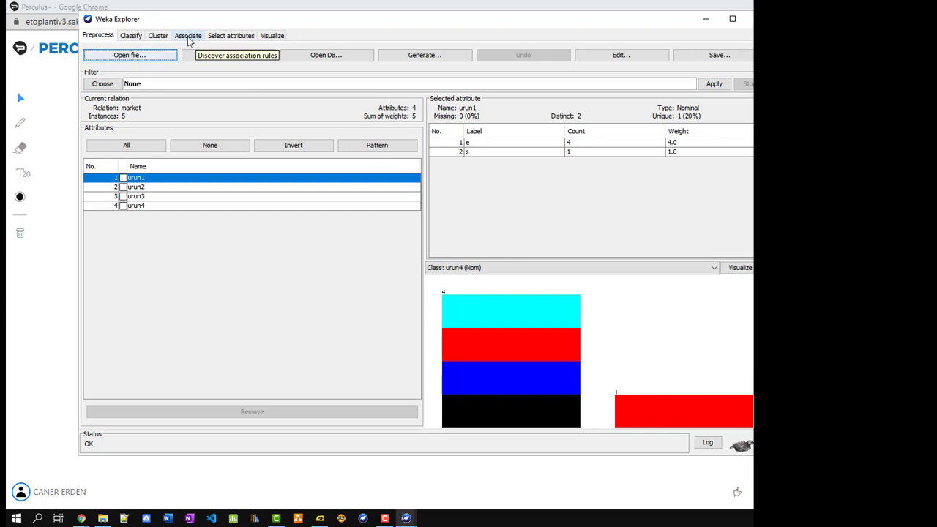
- Open the list of available classifiers and expand the bayes, functions, lazy and meta groups
left_click(138, 37)
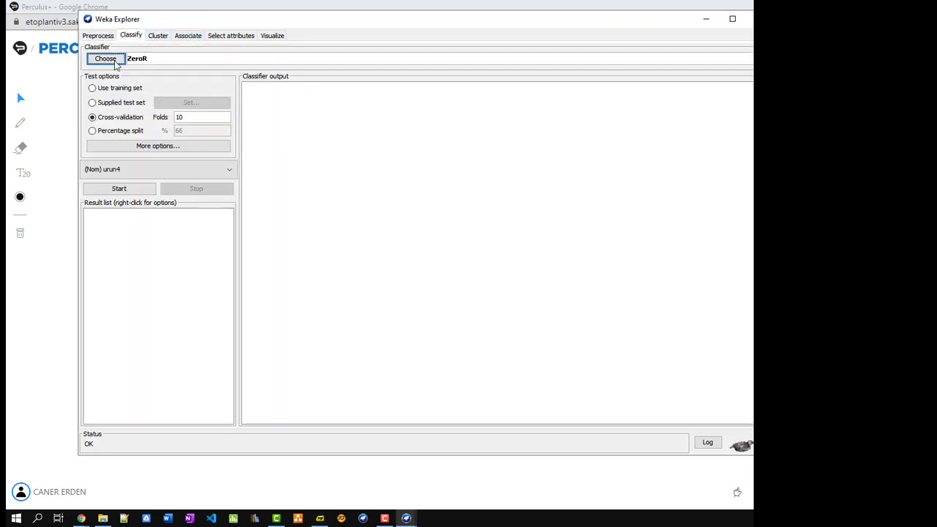
left_click(116, 62)
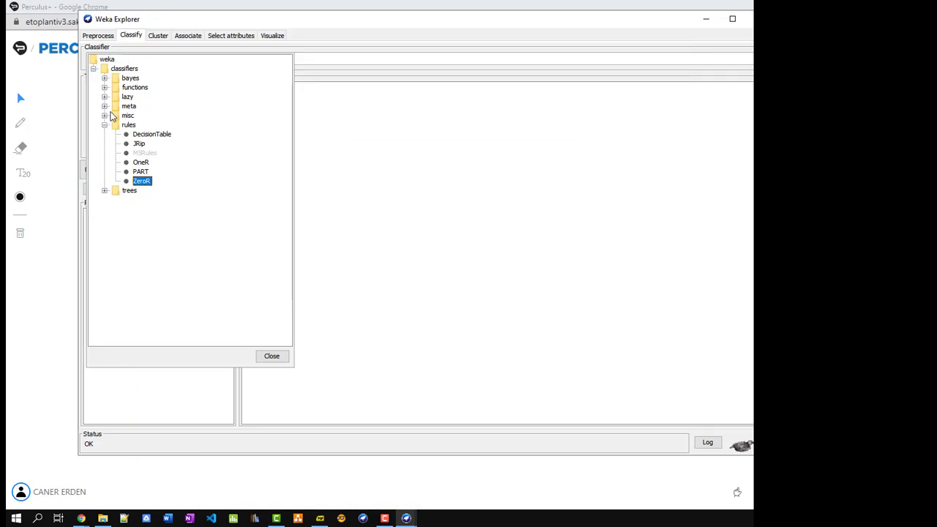
left_click(104, 78)
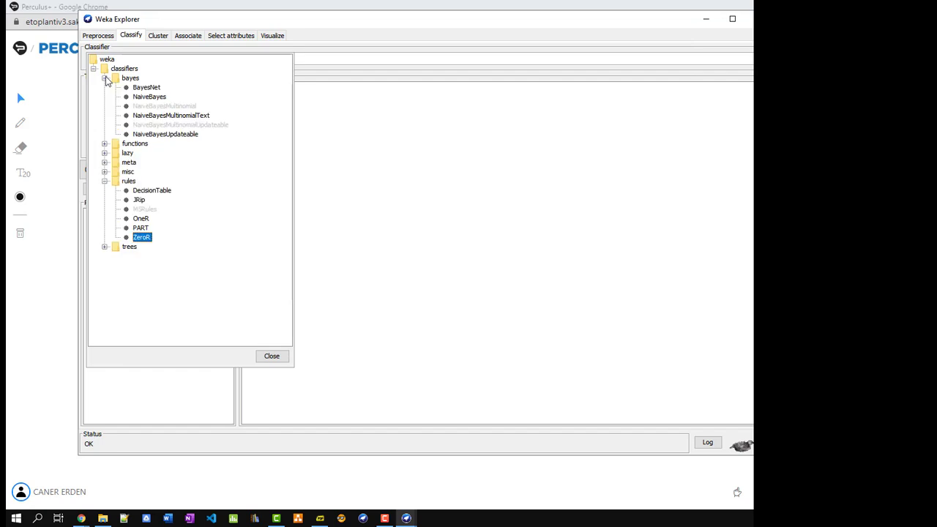
left_click(105, 144)
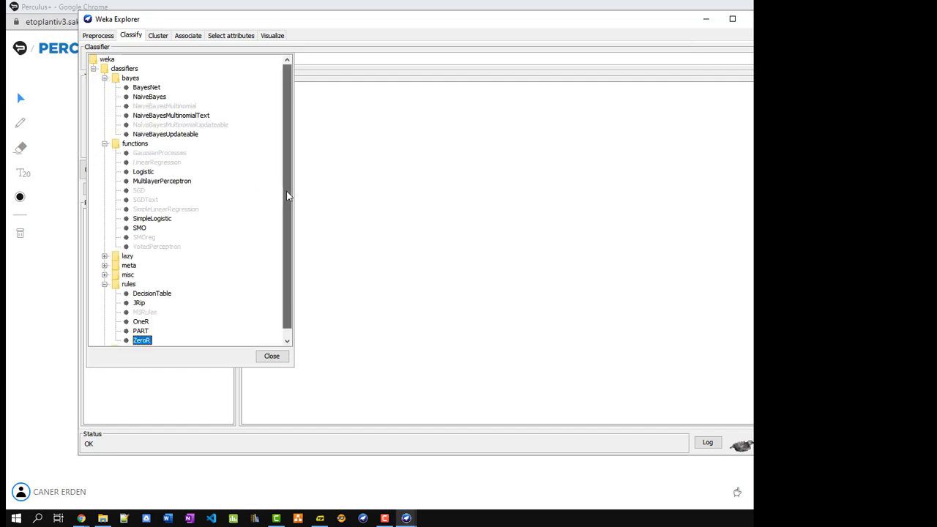
scroll(288, 197, "down", 1)
left_click(105, 248)
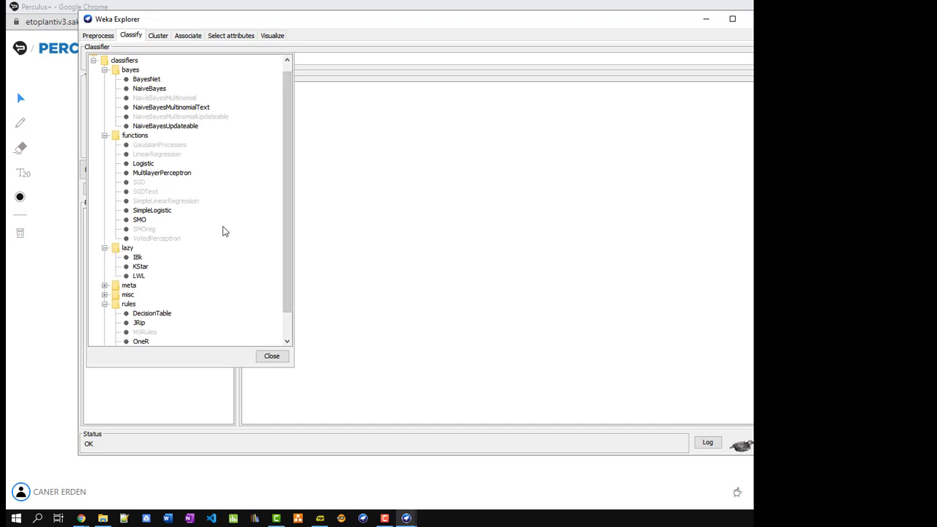
scroll(225, 231, "down", 1)
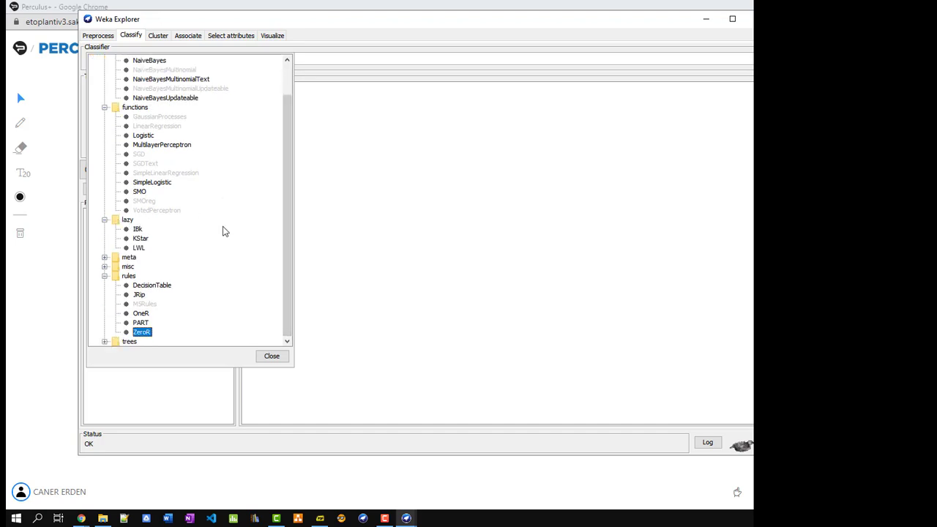
left_click(105, 257)
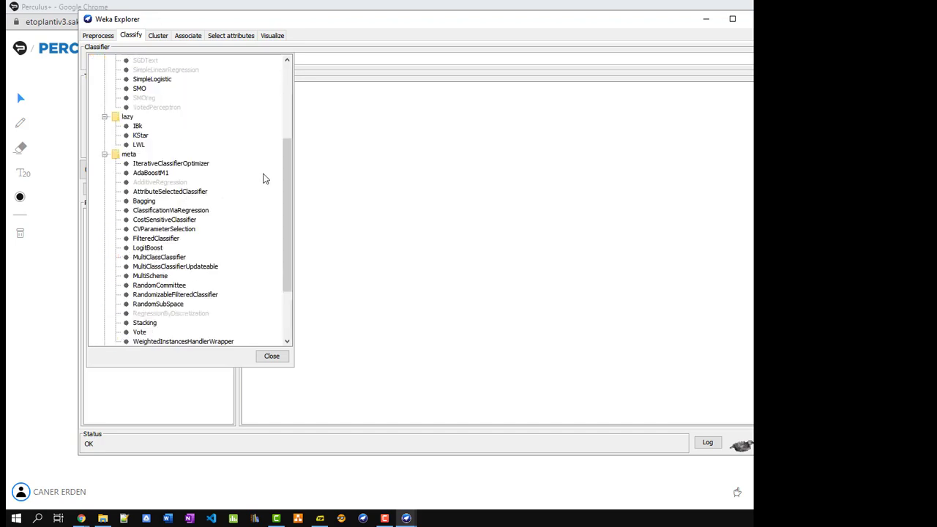
- Expand the misc and trees classifier groups, review the whole list, and close it without choosing another classifier
left_click_drag(286, 211, 282, 235)
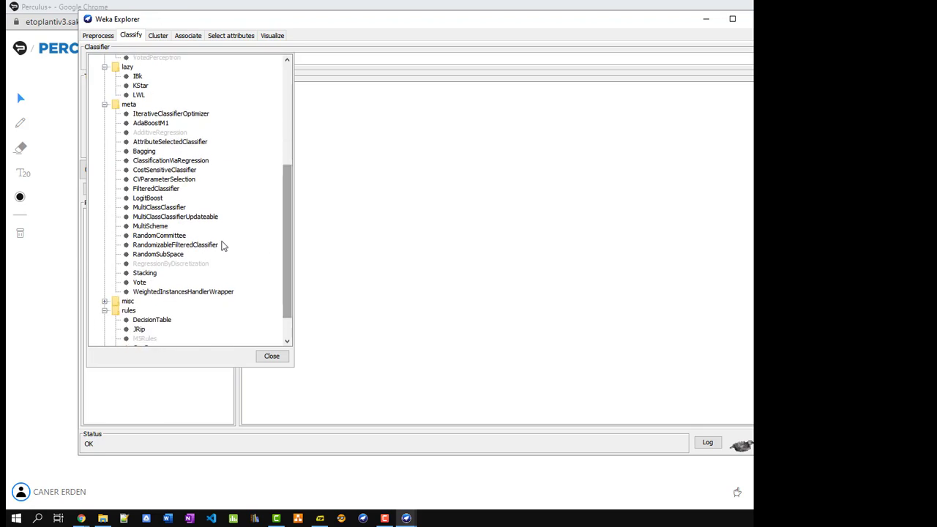
left_click(105, 301)
left_click(104, 330)
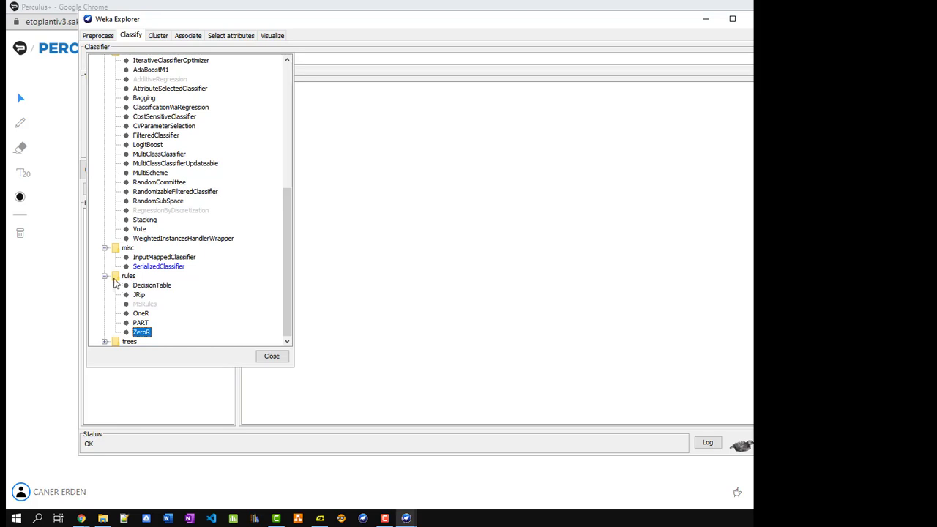
left_click(105, 342)
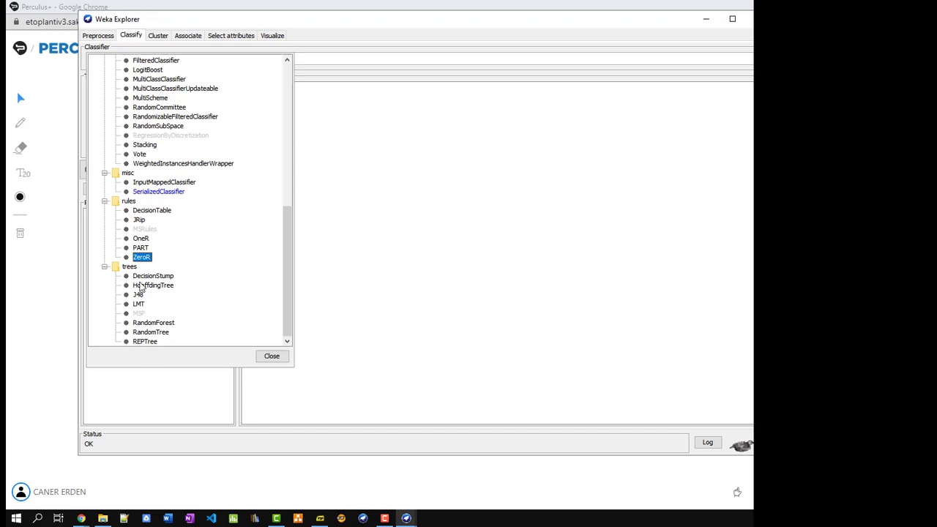
scroll(138, 283, "up", 10)
scroll(135, 219, "down", 10)
scroll(135, 220, "down", 2)
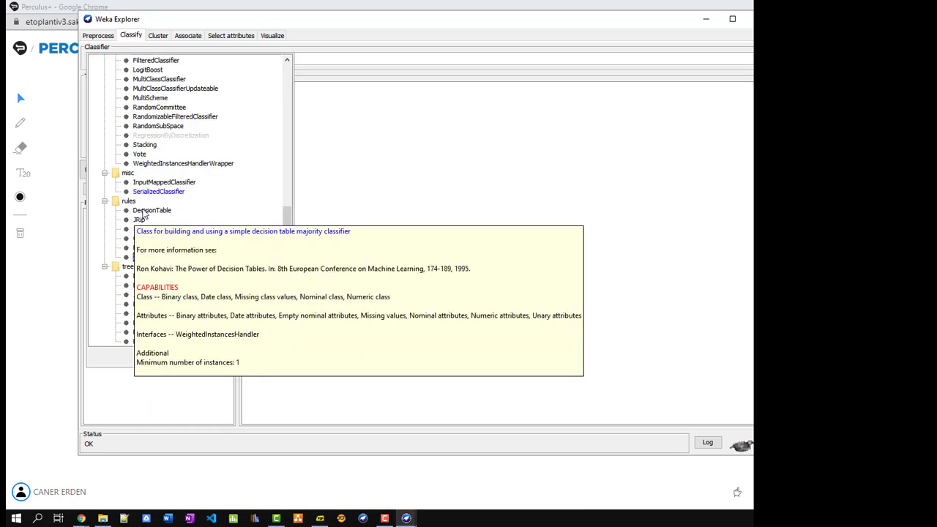
left_click(163, 45)
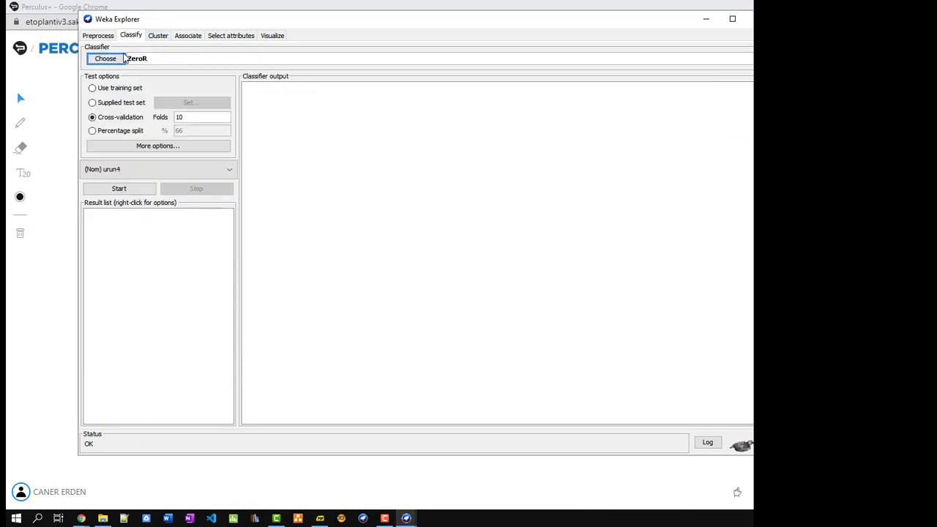
- Examine the available clustering algorithms, including SimpleKMeans, FarthestFirst and Canopy, and close the list without choosing another one
left_click(152, 38)
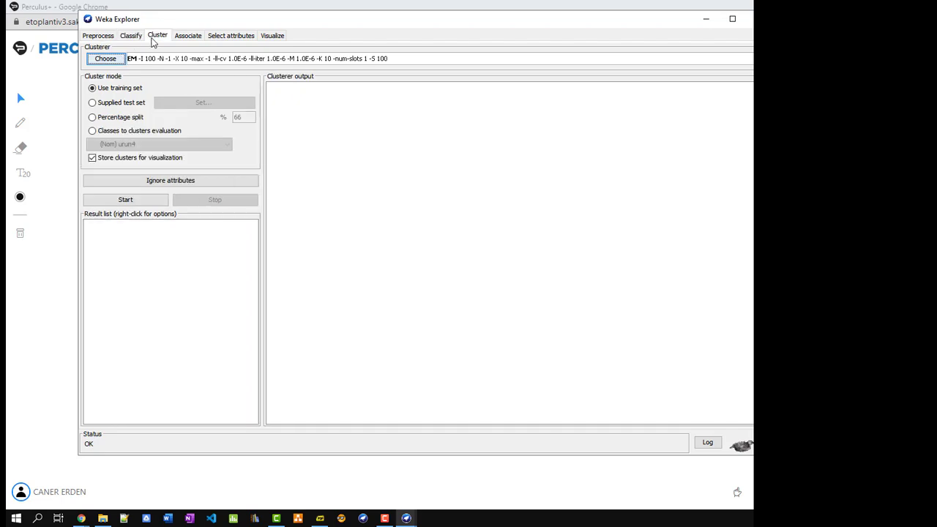
left_click(110, 60)
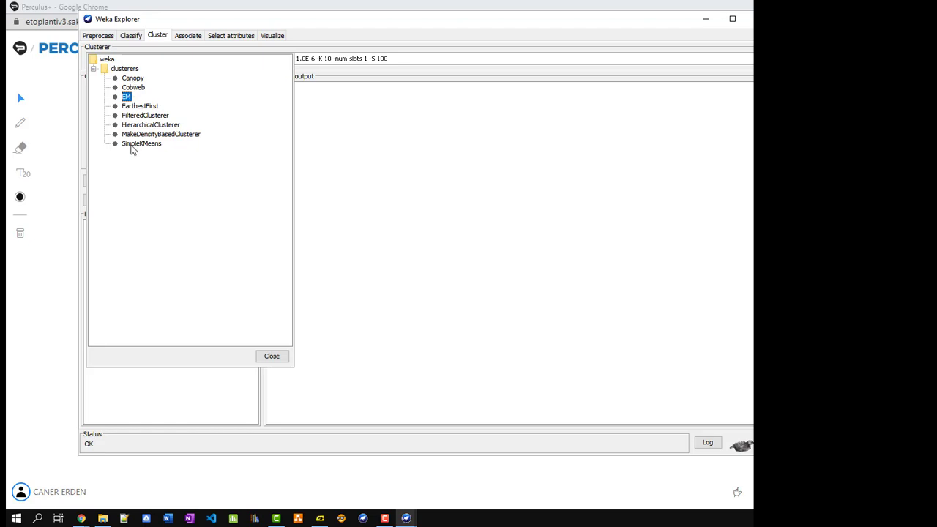
mouse_move(134, 149)
mouse_move(127, 106)
mouse_move(139, 82)
left_click(197, 41)
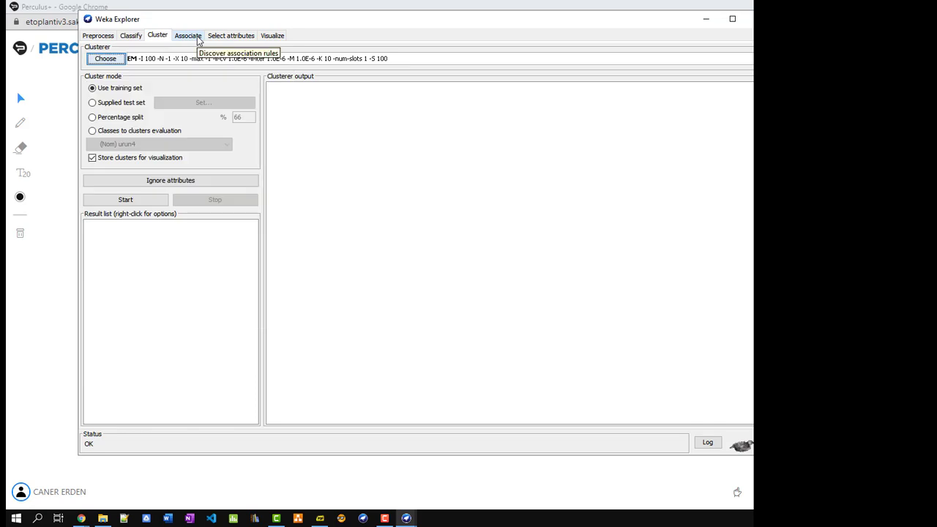
- Switch to association rule mining and inspect the Apriori algorithm's parameters without changing them
left_click(189, 40)
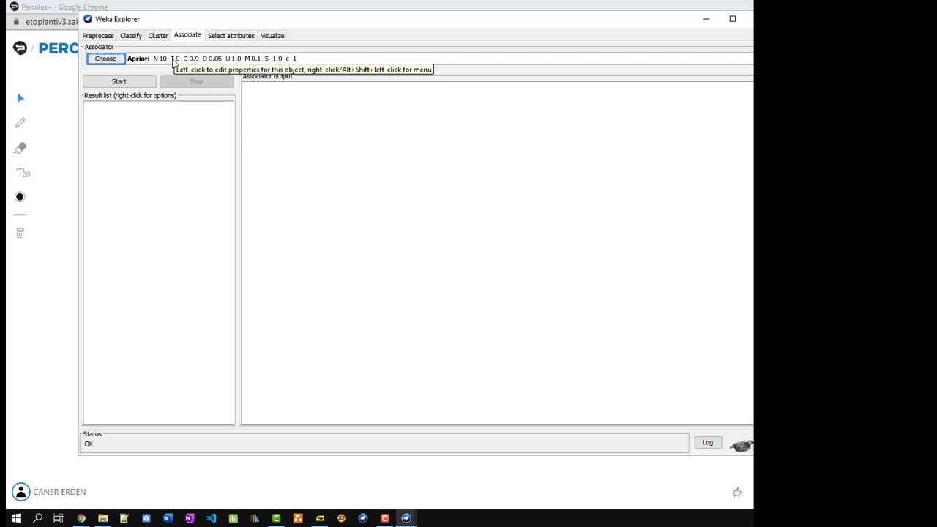
left_click(174, 63)
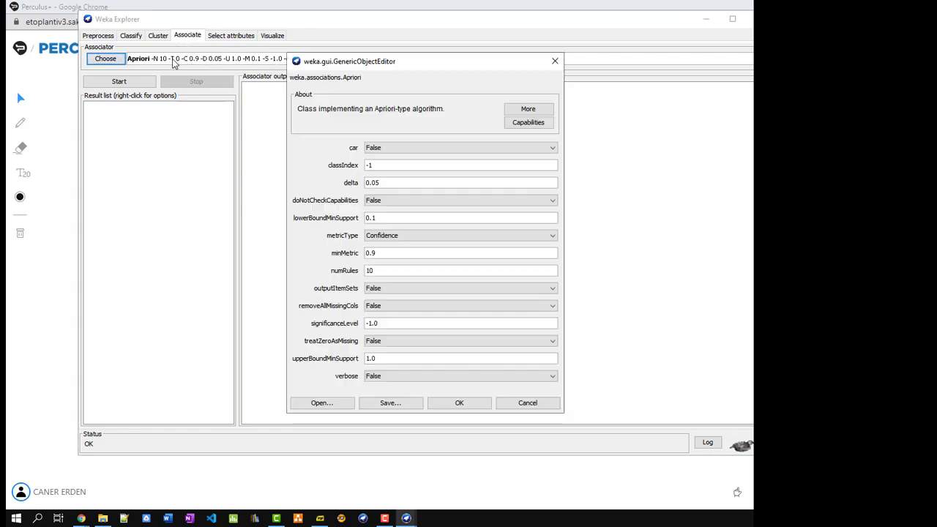
left_click(555, 61)
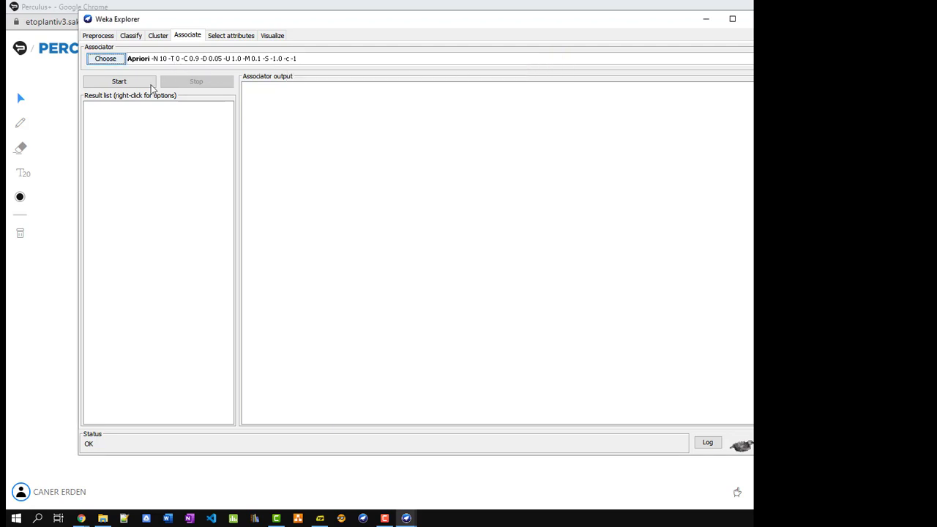
- Try FPGrowth as the associator, check the description of FilteredAssociator, and switch back to Apriori
left_click(106, 59)
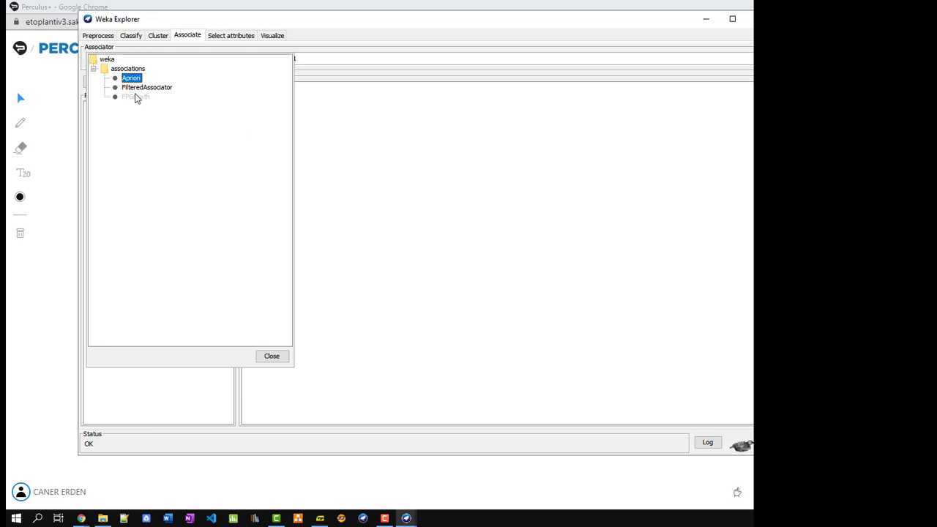
left_click(138, 96)
left_click(106, 59)
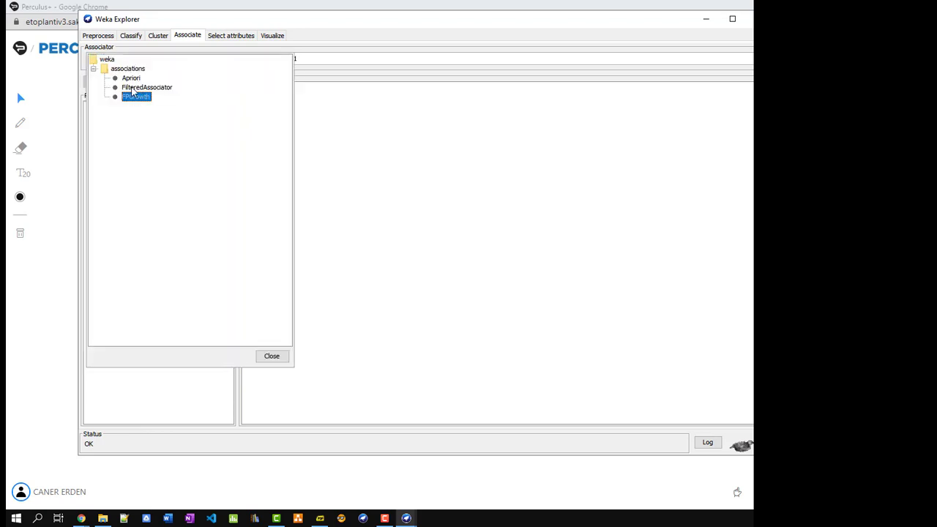
mouse_move(134, 87)
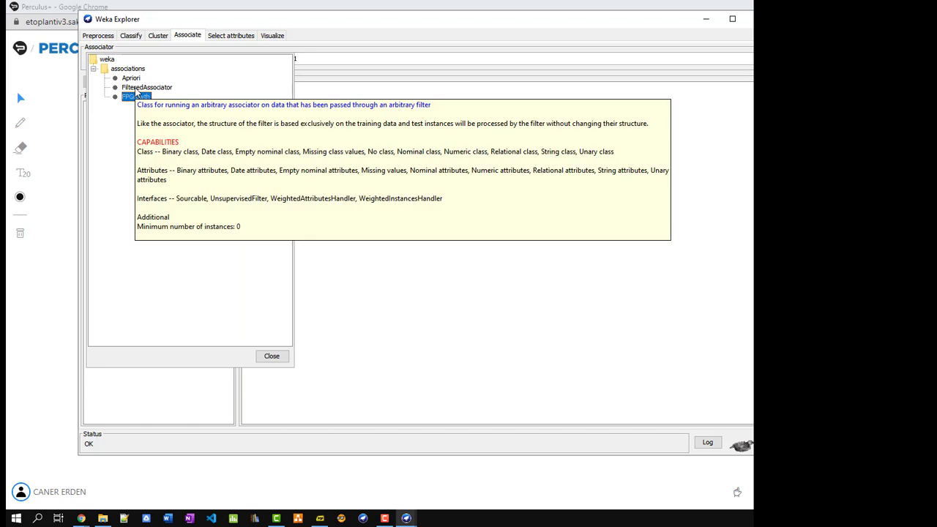
left_click(133, 80)
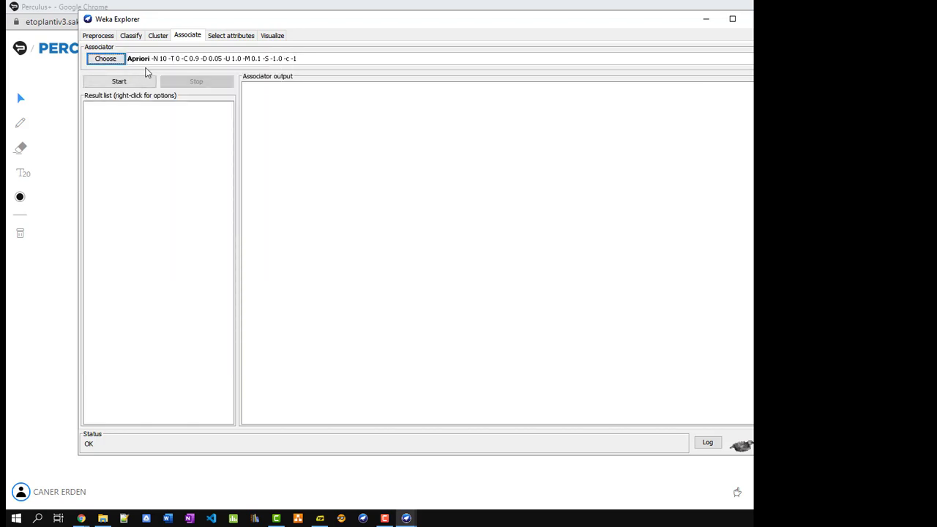
- Run Apriori on the market data, keeping 10 rules, Confidence as the metric with minimum 0.9, and lower support bound 0.1
left_click(179, 60)
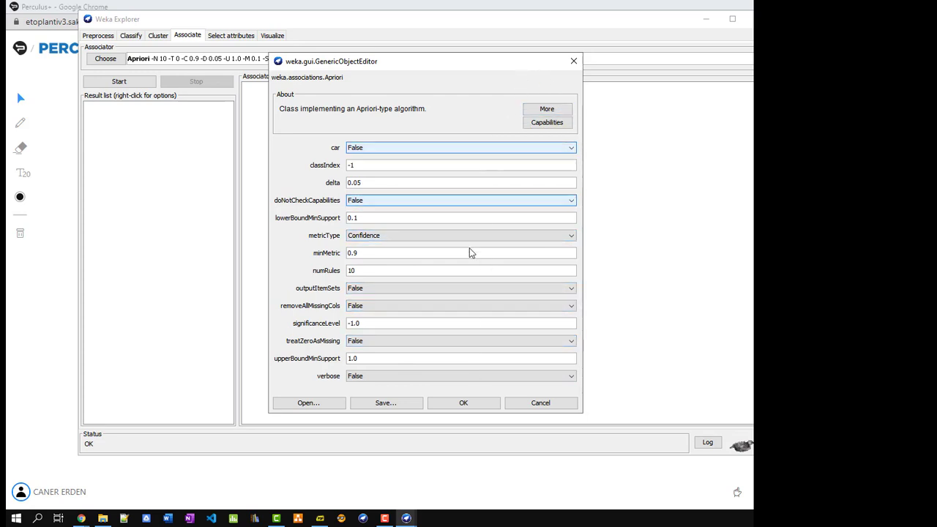
left_click(446, 407)
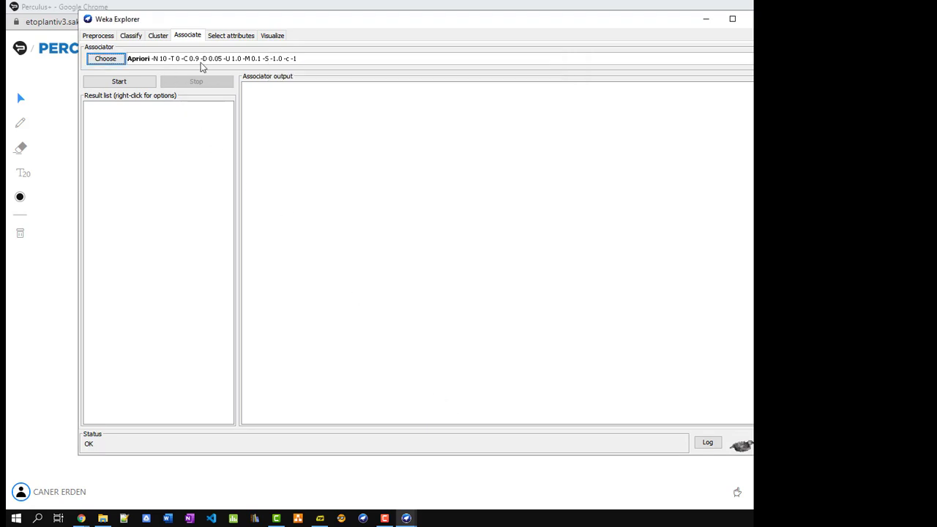
left_click(150, 83)
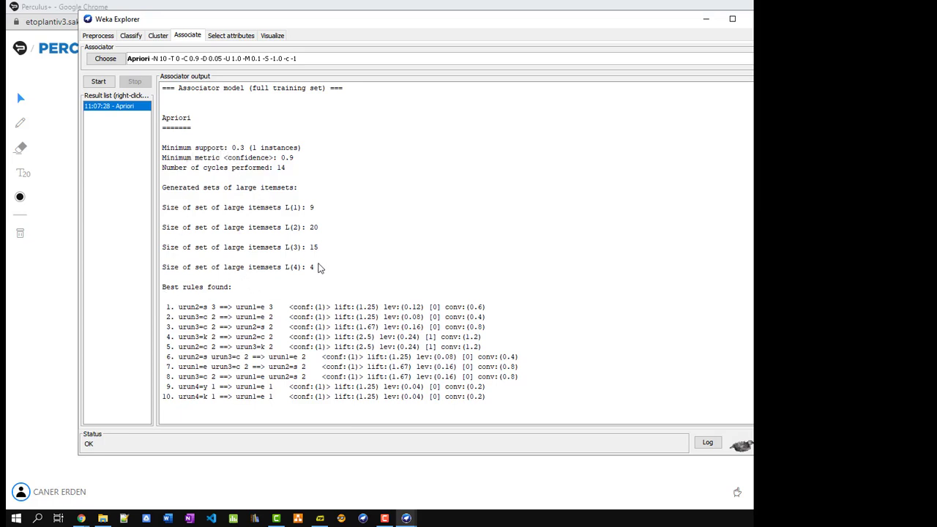
- Examine the Apriori run information, minimum support and large itemset sizes in the output, and reposition the Explorer window
left_click_drag(318, 268, 335, 278)
left_click(205, 137)
scroll(425, 224, "up", 3)
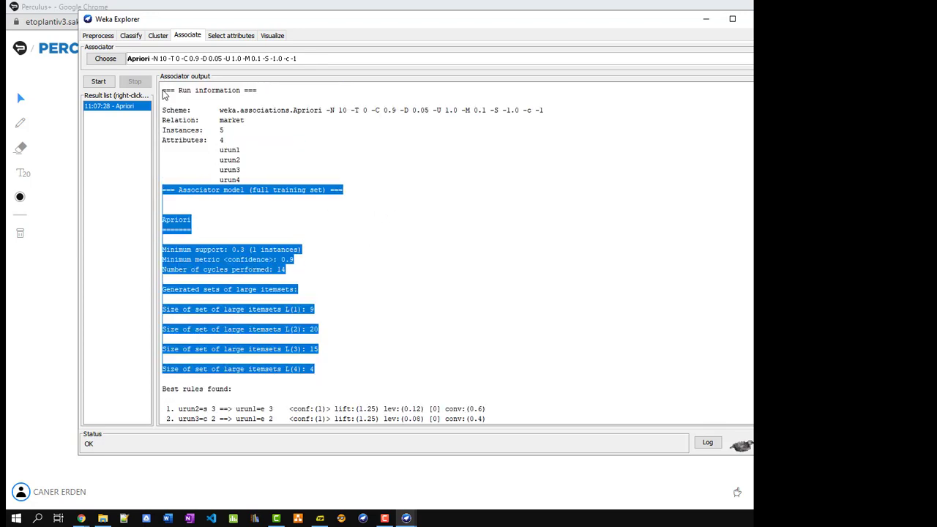
left_click_drag(163, 92, 335, 383)
scroll(350, 352, "down", 3)
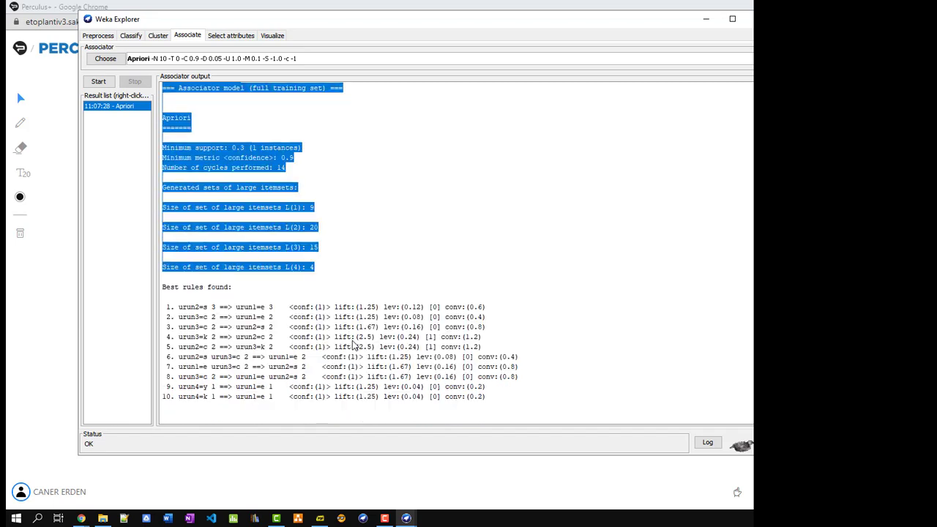
scroll(348, 334, "up", 3)
scroll(348, 332, "down", 3)
left_click_drag(560, 27, 588, 41)
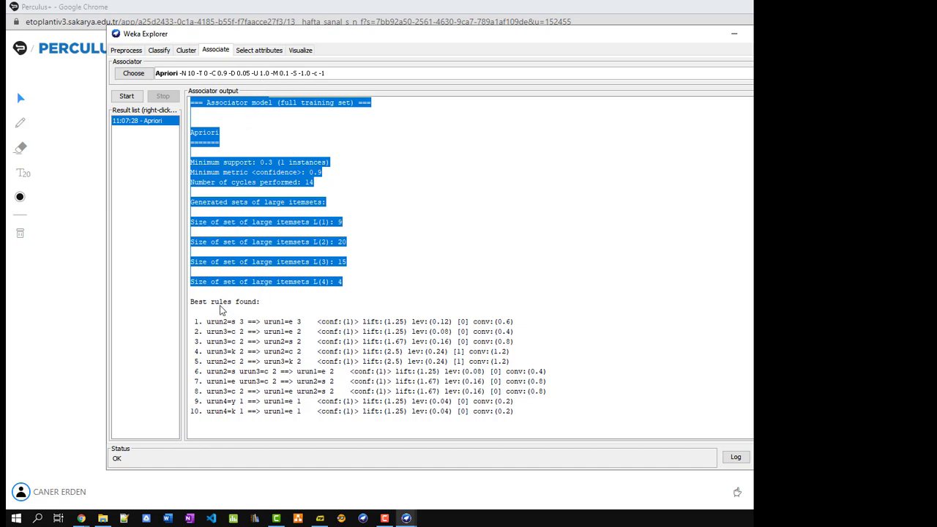
- Examine the best rules found, highlighting the first rule's antecedent and its confidence, lift, leverage and conviction values
left_click_drag(193, 307, 262, 307)
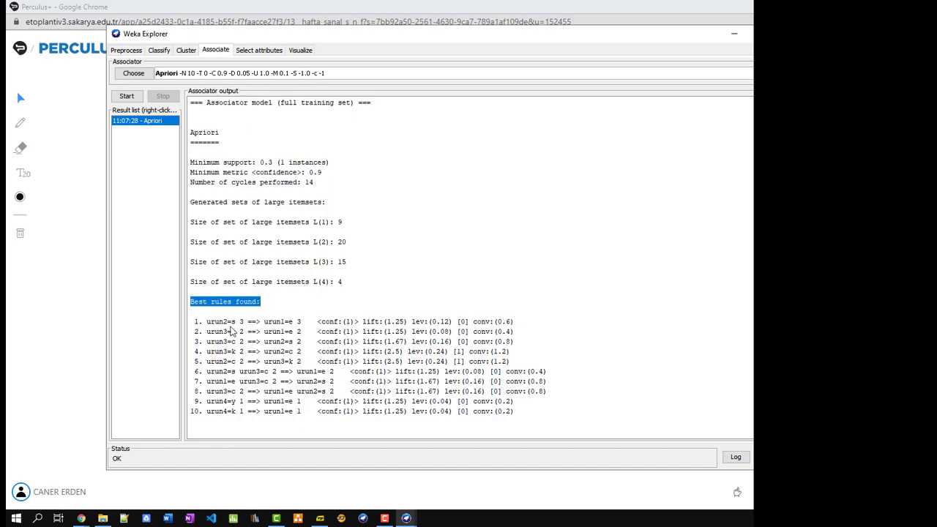
left_click_drag(208, 324, 247, 330)
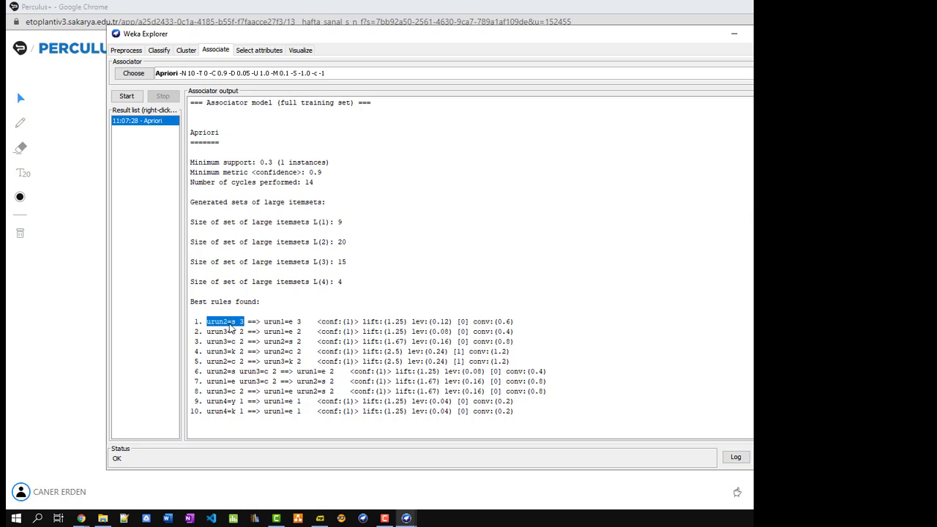
left_click_drag(244, 327, 517, 330)
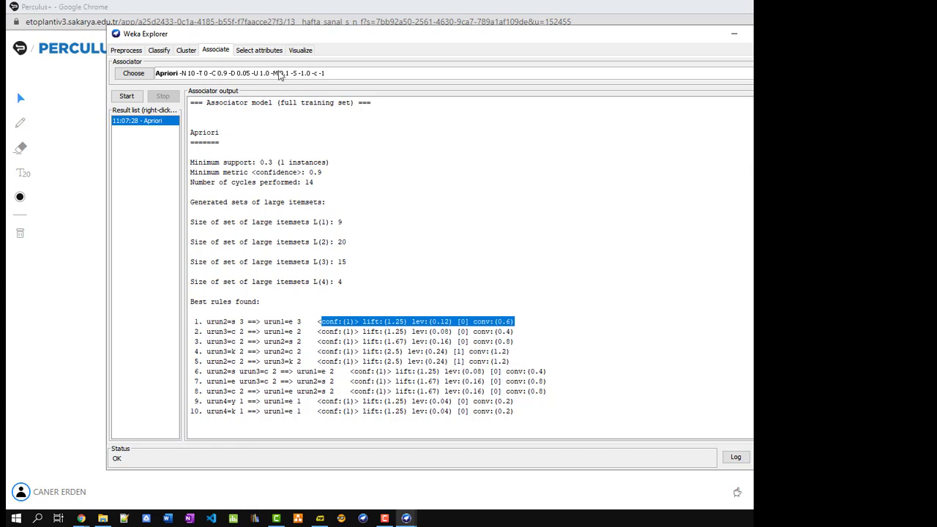
scroll(277, 287, "up", 3)
scroll(275, 287, "down", 3)
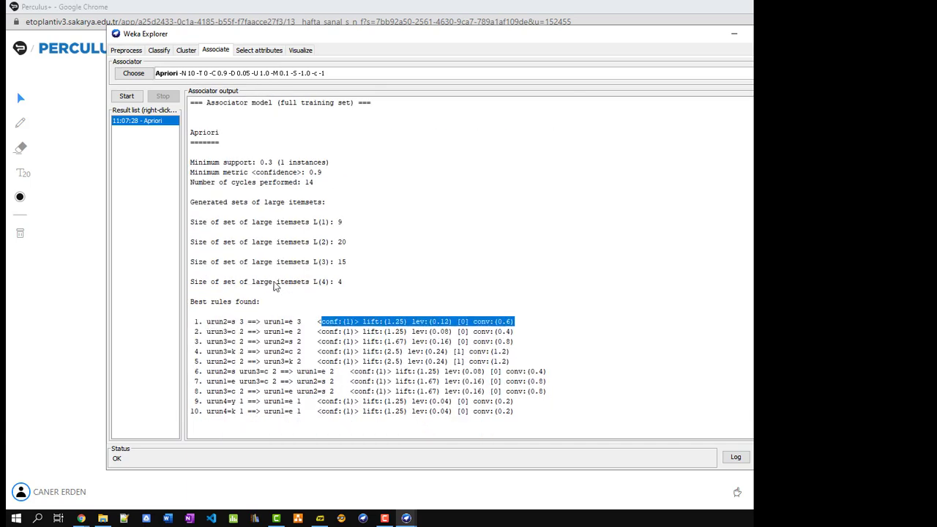
- View the attribute selection settings and the plot matrix of the four attributes, and return to the Apriori output
left_click(257, 50)
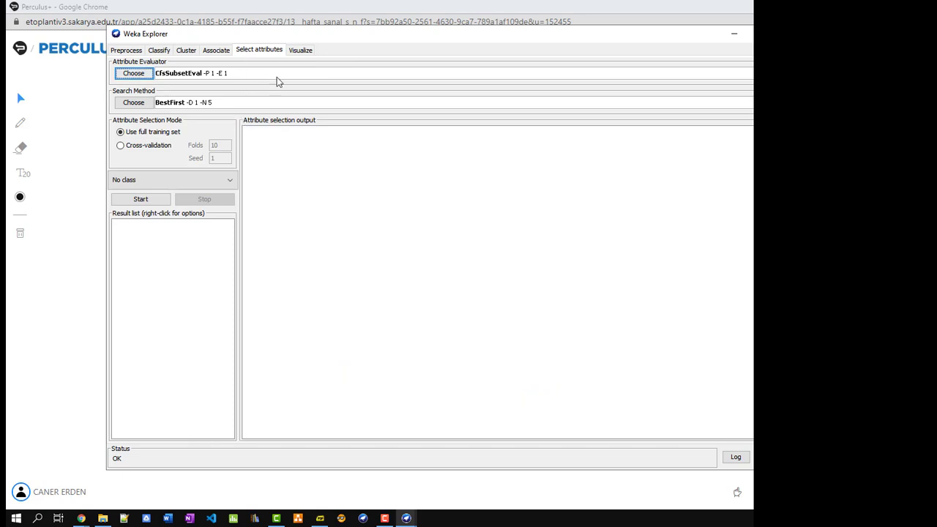
left_click(300, 50)
scroll(287, 231, "down", 1)
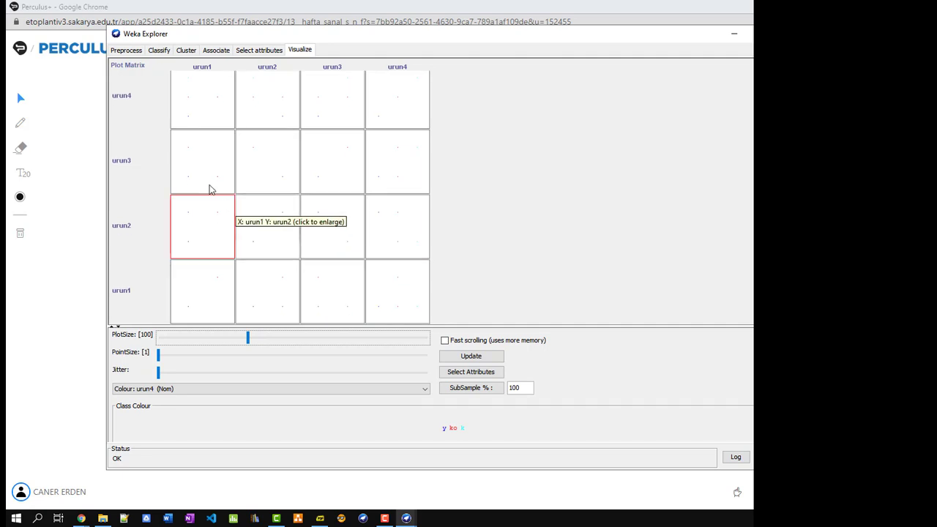
left_click(269, 48)
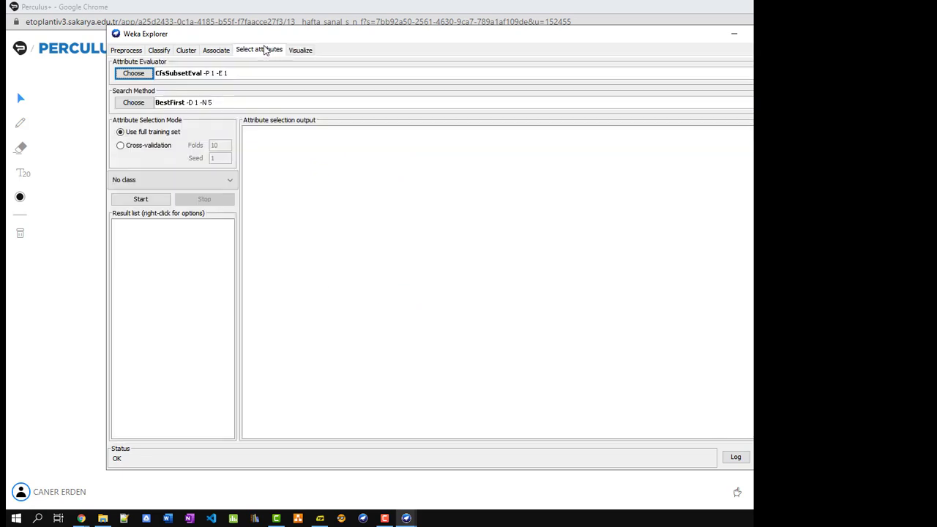
left_click(217, 51)
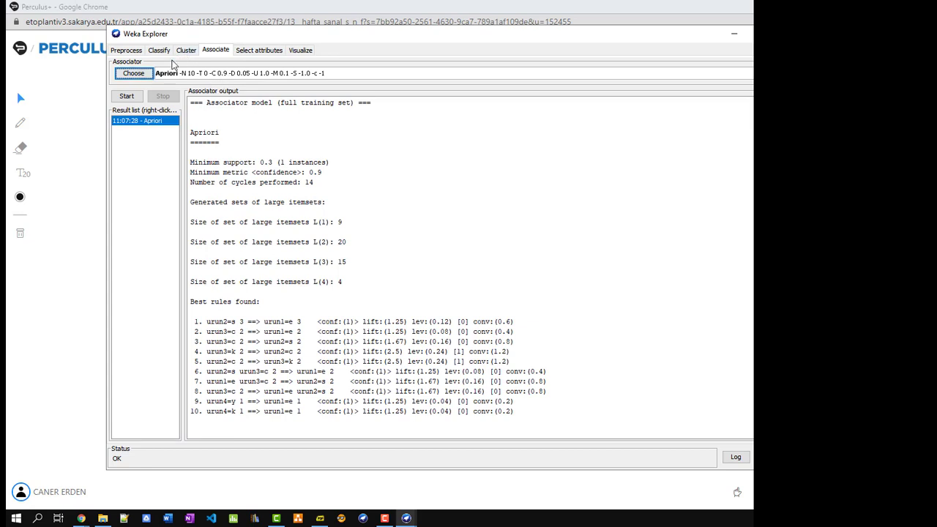
- Open the list of preprocessing filters and expand the supervised attribute, supervised instance and unsupervised groups
left_click(131, 50)
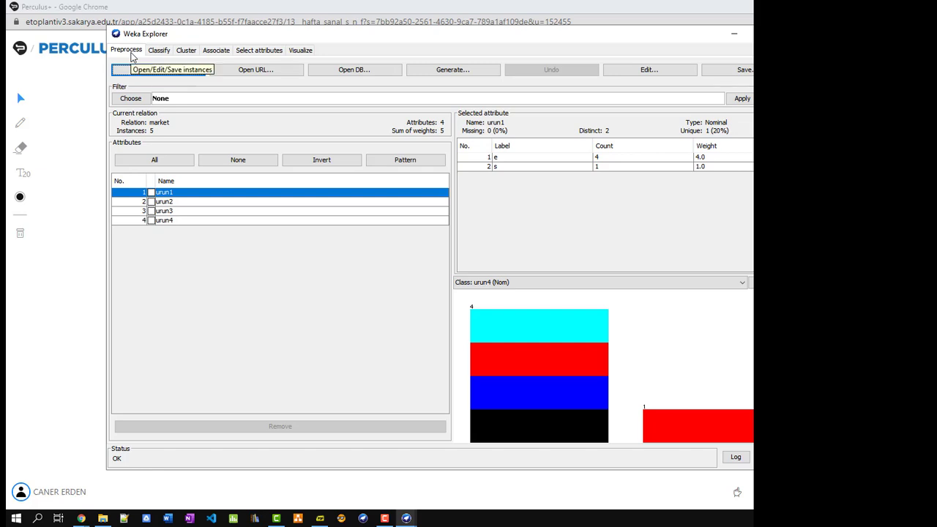
left_click(137, 99)
left_click(118, 109)
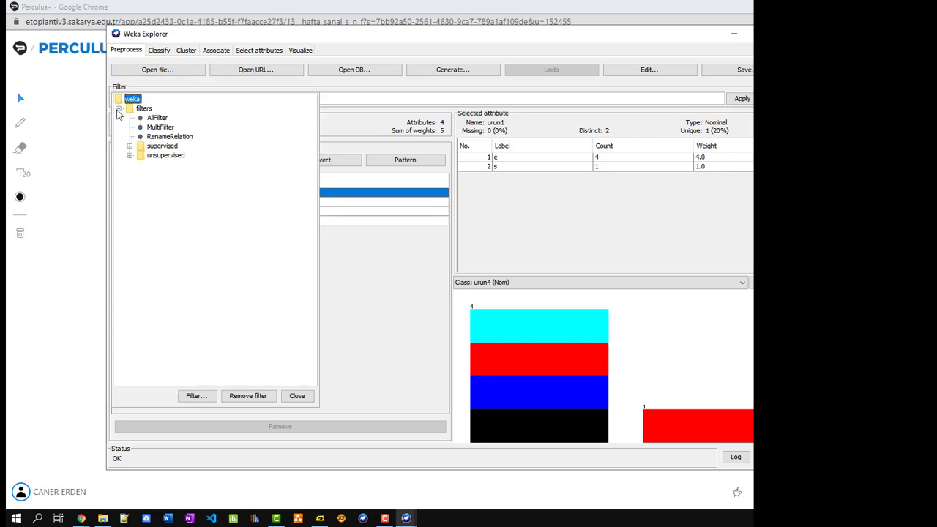
left_click(130, 147)
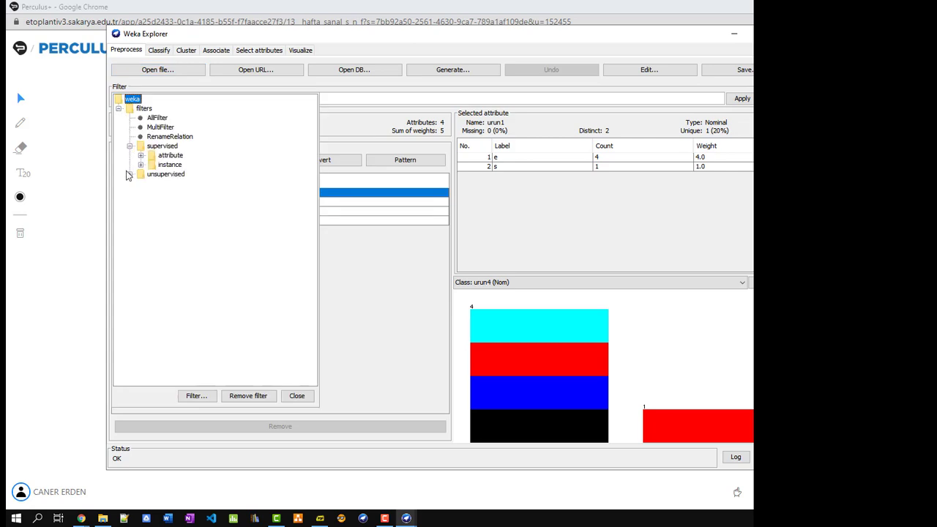
left_click(141, 156)
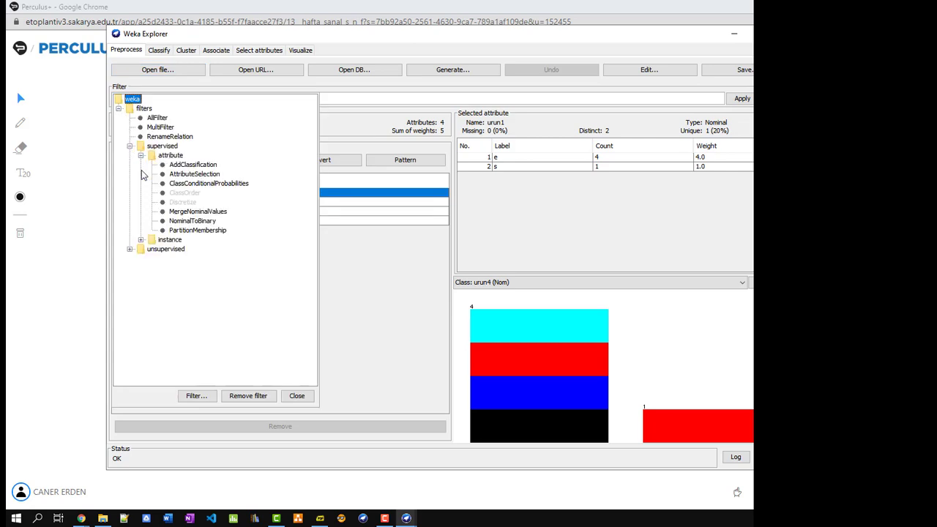
left_click(141, 240)
left_click(129, 286)
- Review the unsupervised attribute and instance filters, collapse the whole filter tree, and close the list without choosing a filter
scroll(302, 322, "down", 10)
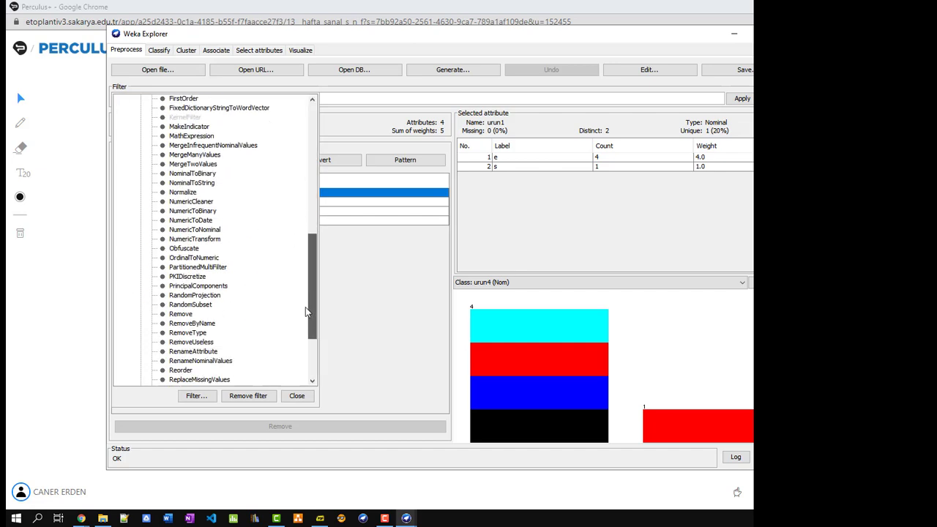
scroll(299, 344, "down", 2)
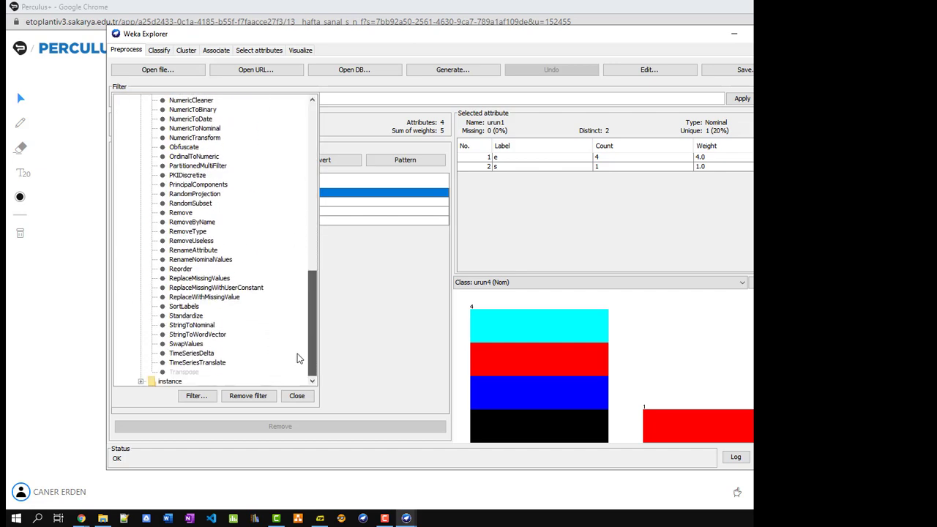
left_click(140, 382)
scroll(236, 272, "up", 15)
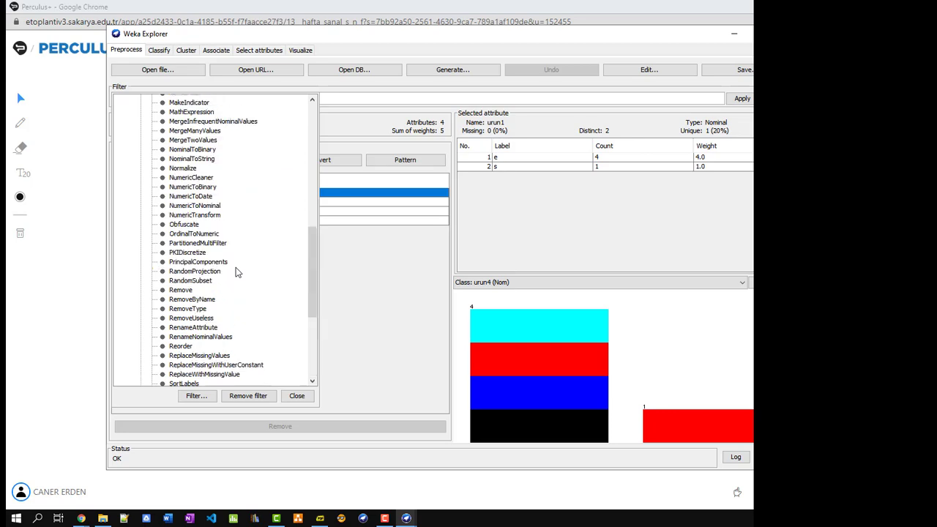
scroll(236, 272, "down", 14)
scroll(236, 272, "down", 1)
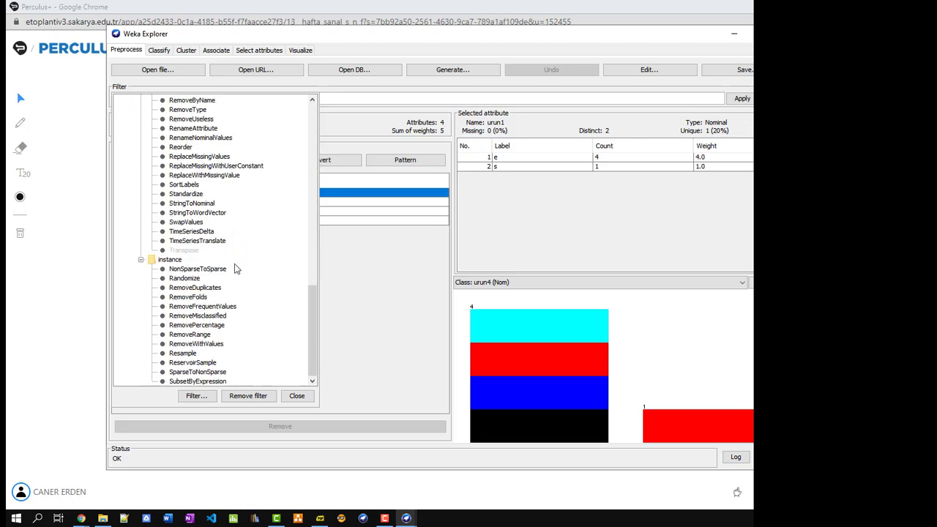
scroll(236, 272, "up", 15)
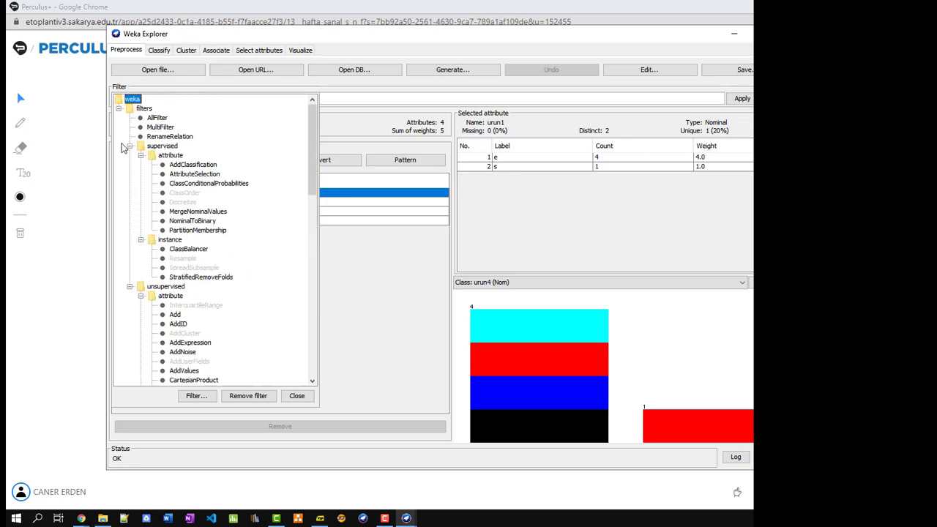
left_click(118, 108)
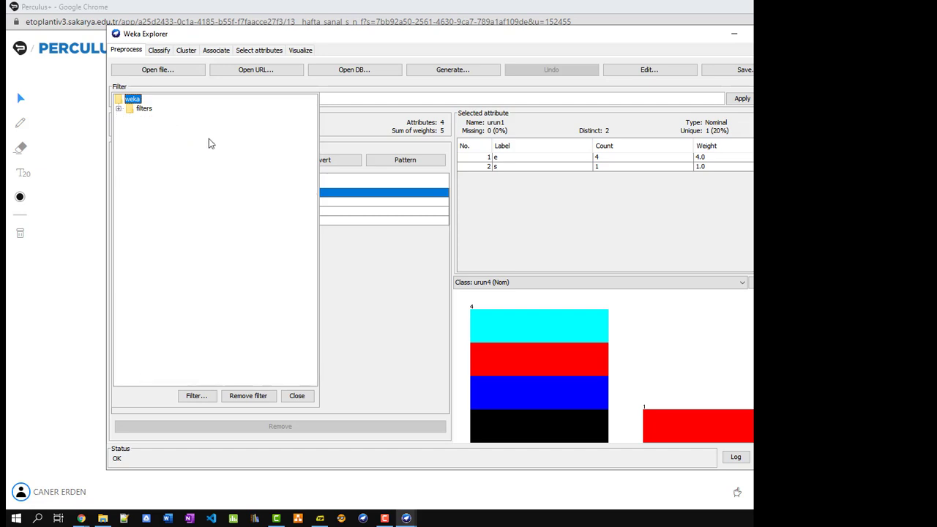
left_click(419, 284)
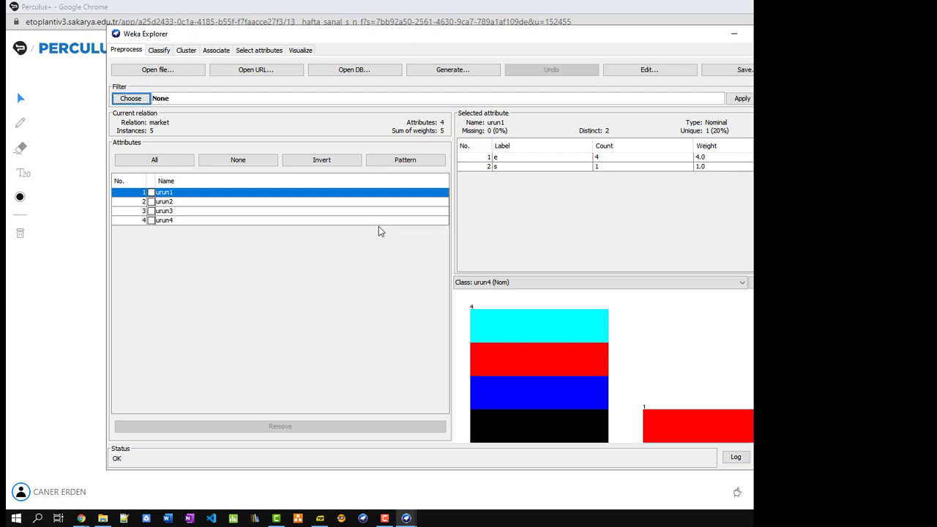
double_click(115, 34)
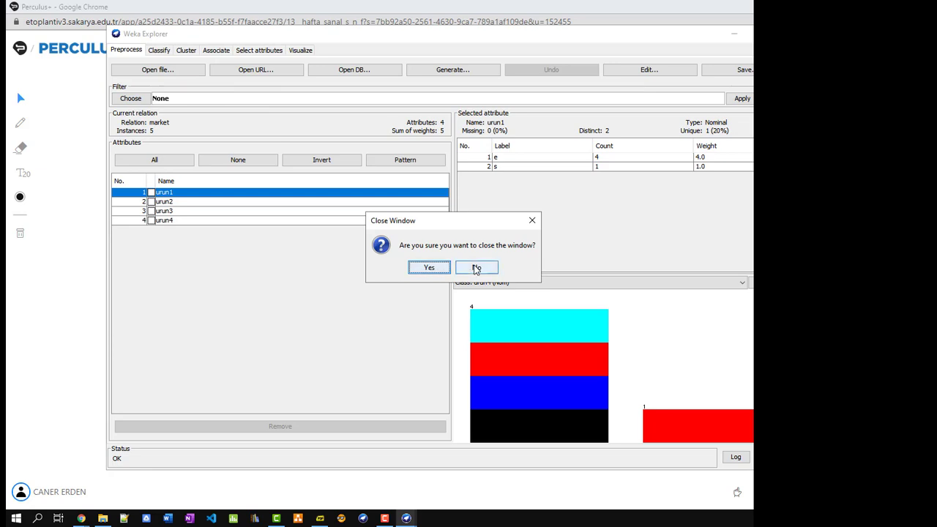
left_click_drag(516, 220, 583, 208)
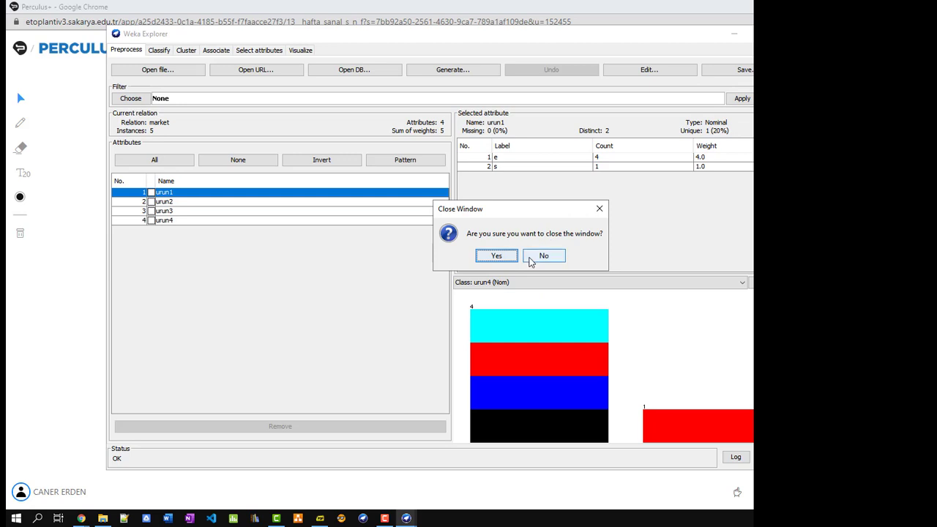
left_click(543, 256)
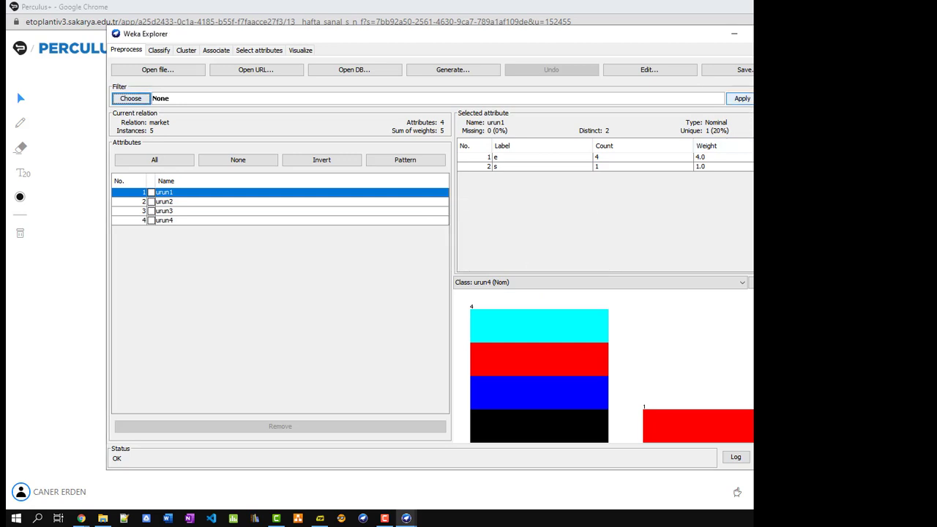
- Close the Explorer window and the Weka GUI Chooser
left_click(751, 34)
left_click(429, 268)
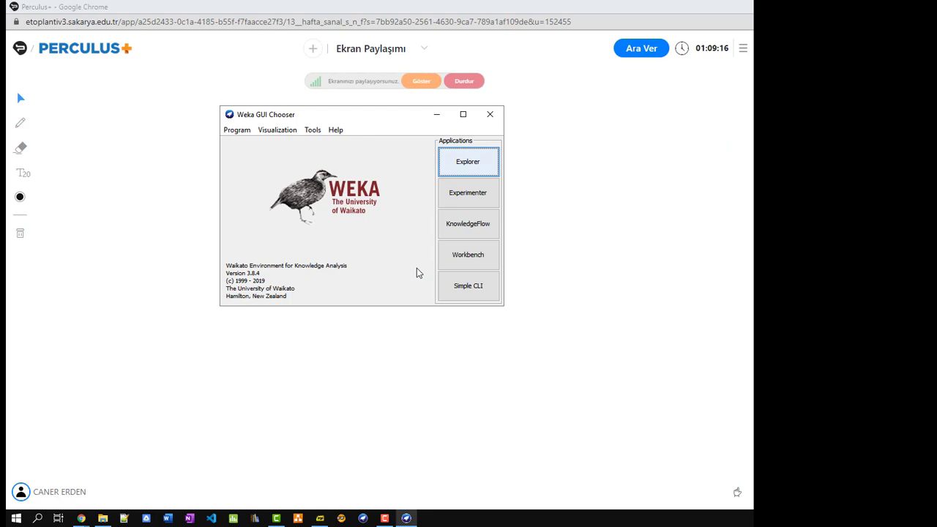
left_click(489, 114)
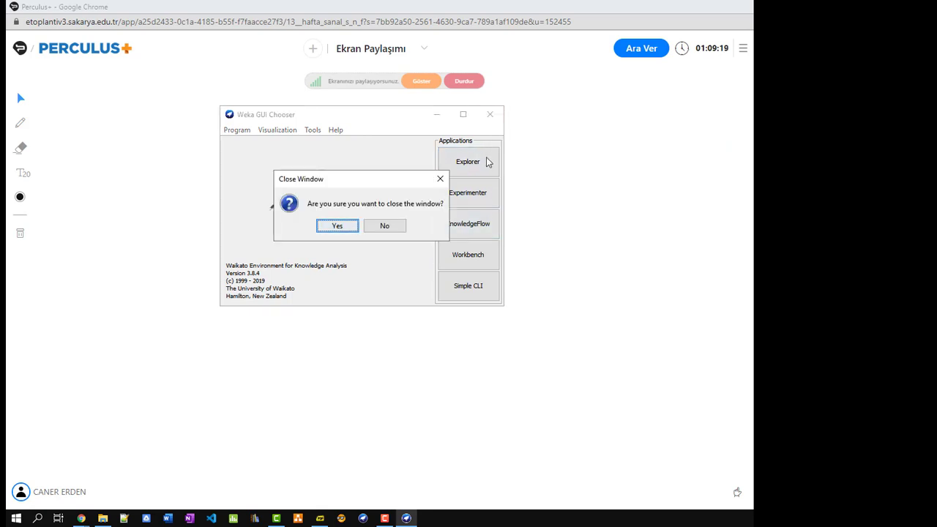